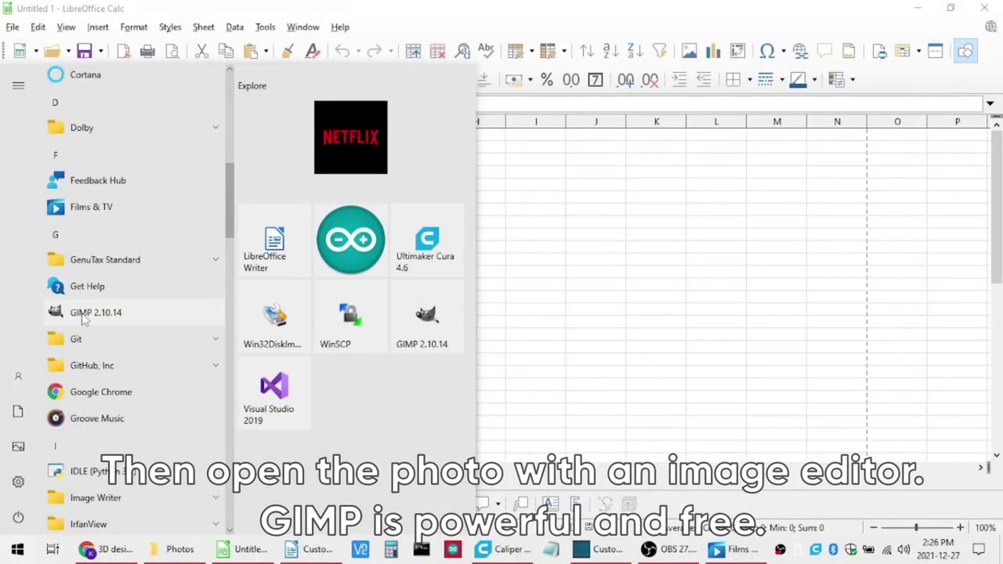
Launch GIMP 2.10.14 from the Windows Start menu.
left_click(88, 313)
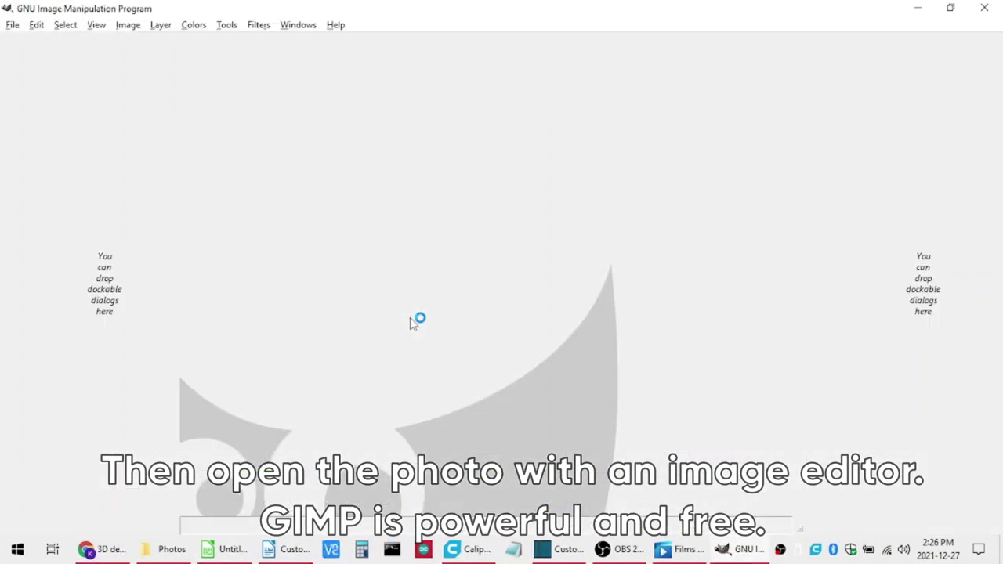
Open Caliper Photo.jpg in GIMP.
left_click(12, 25)
left_click(28, 70)
double_click(391, 170)
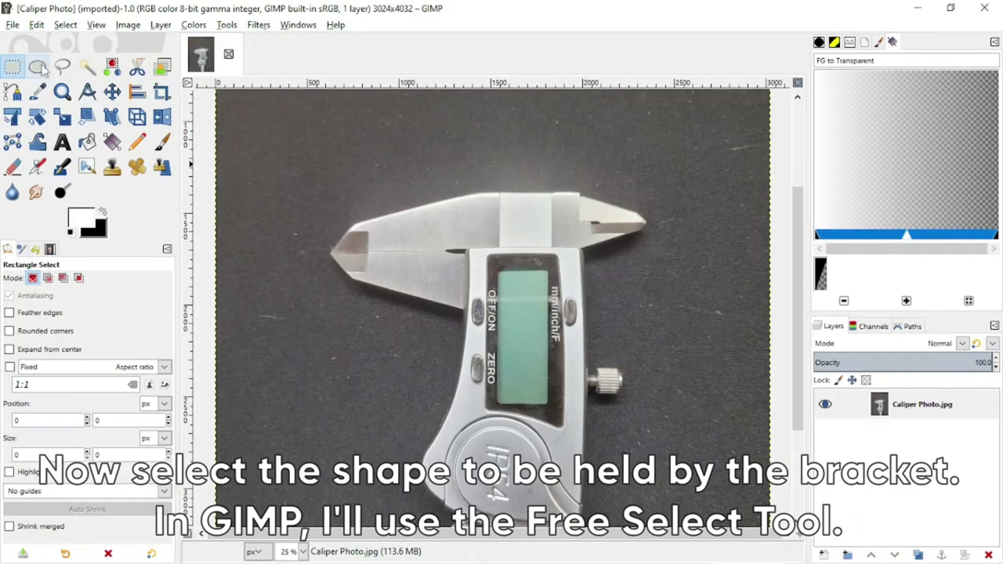
With Free Select, trace outline points from the jaw tip along the angled and top edges.
left_click(62, 66)
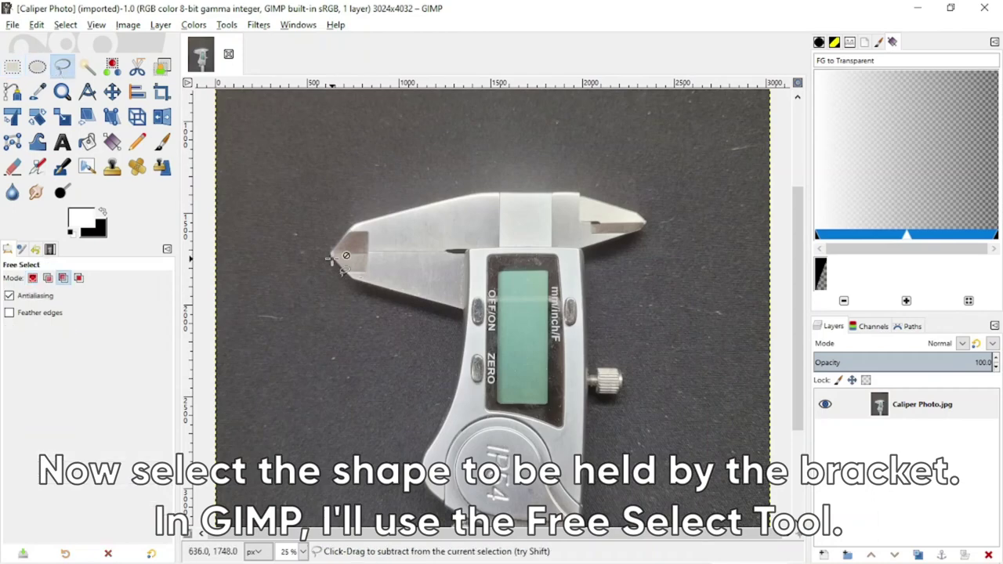
scroll(313, 223, "up", 4, "ctrl")
scroll(313, 223, "up", 1, "ctrl")
left_click(459, 262)
scroll(459, 263, "down", 3)
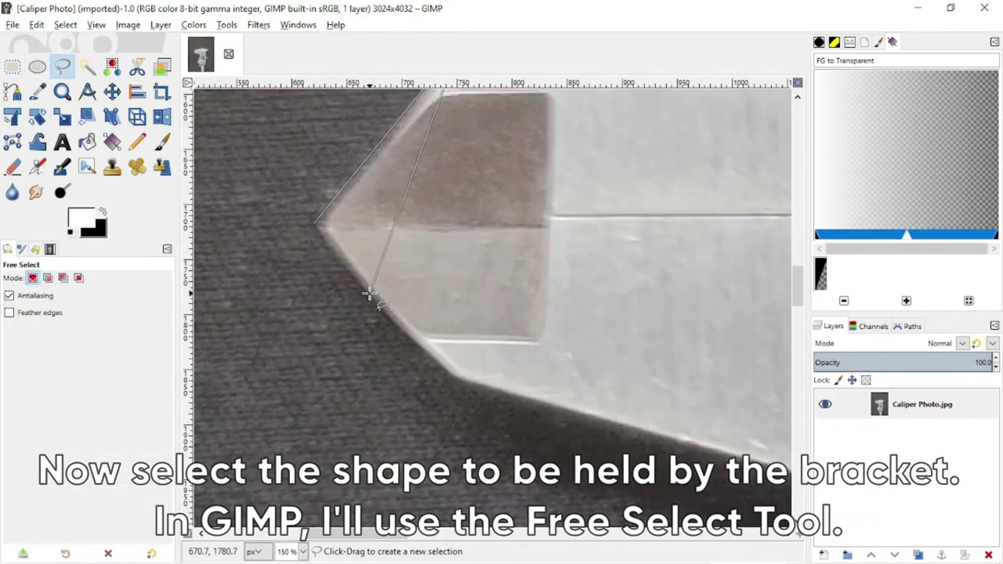
scroll(503, 230, "right", 6, "shift")
scroll(705, 96, "up", 2)
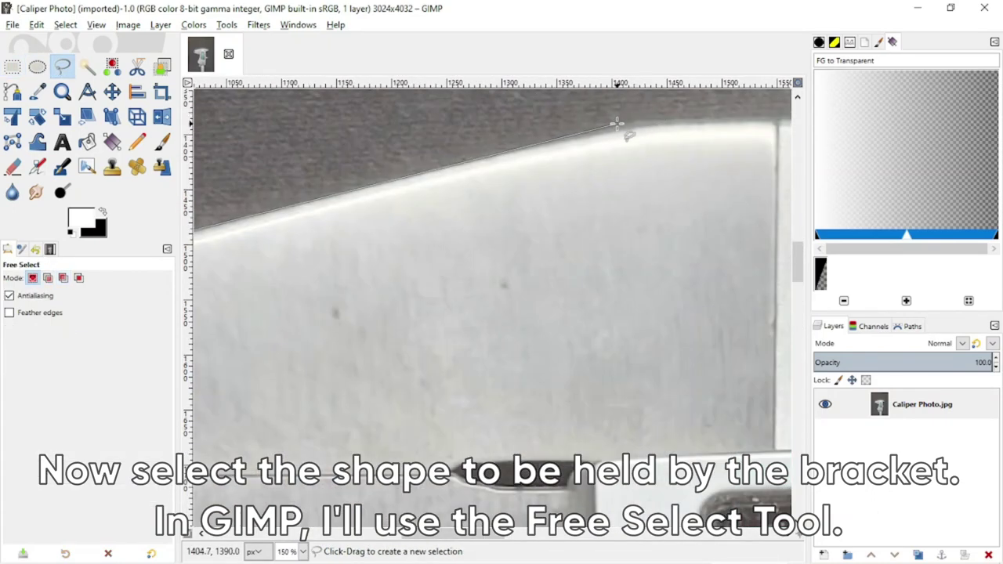
left_click(626, 121)
scroll(625, 121, "right", 6, "shift")
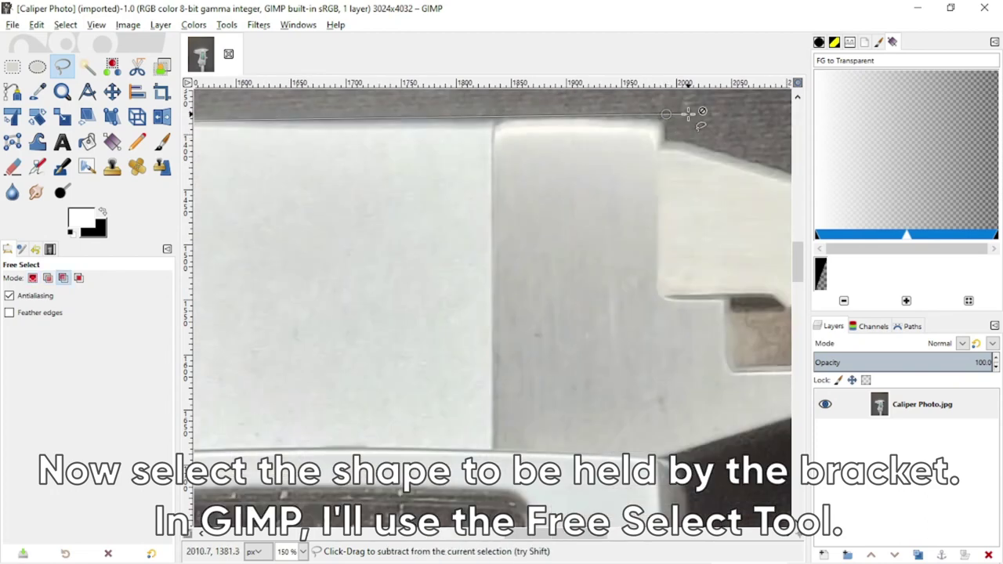
left_click(665, 116)
scroll(665, 116, "down", 3, "ctrl")
scroll(679, 162, "up", 2, "ctrl")
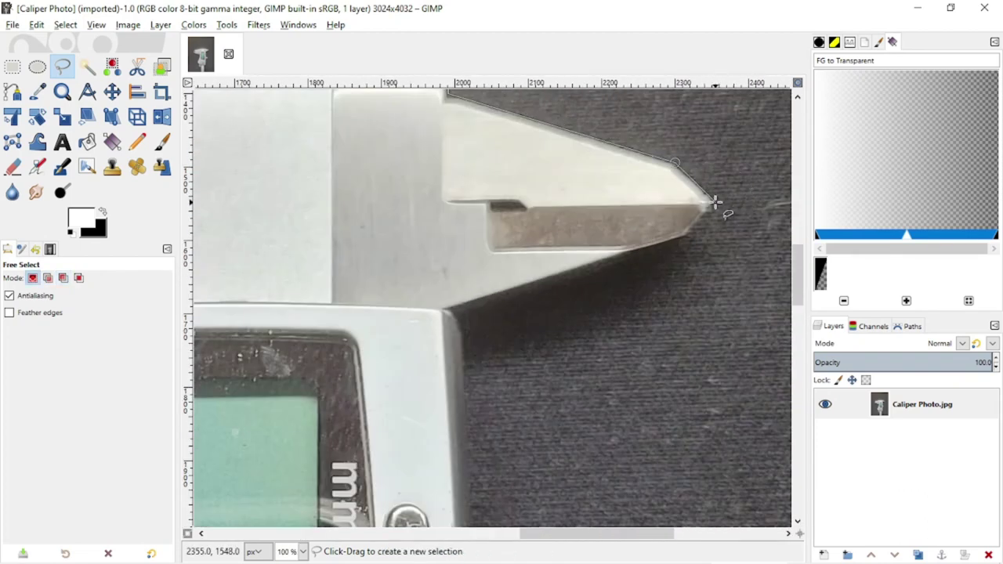
Continue the outline around the body corner, knob and left jaw, then close and commit the selection.
left_click(459, 315)
scroll(622, 280, "down", 5)
scroll(622, 280, "down", 3)
left_click(476, 354)
scroll(556, 338, "down", 2, "ctrl")
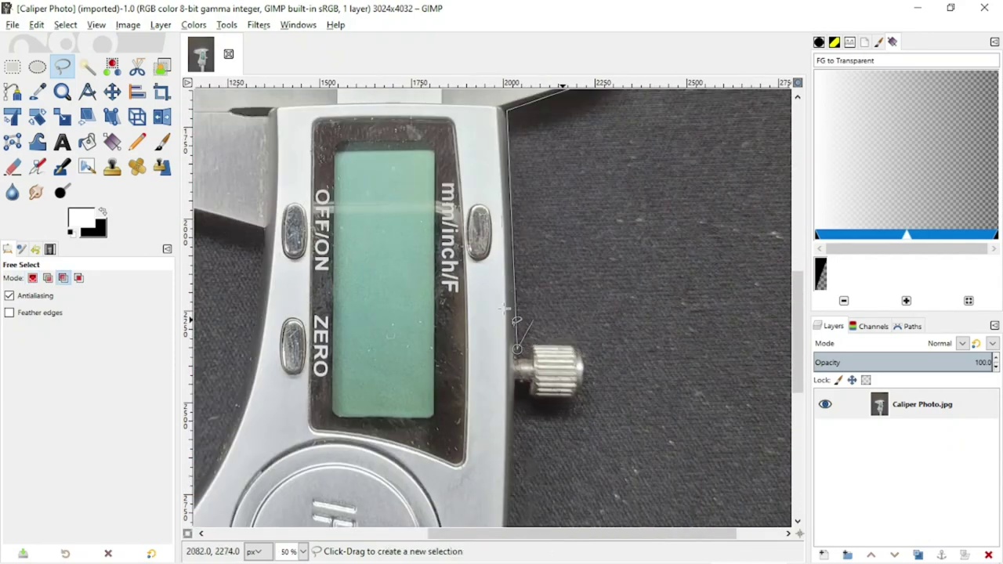
left_click(246, 352)
scroll(262, 227, "up", 3, "ctrl")
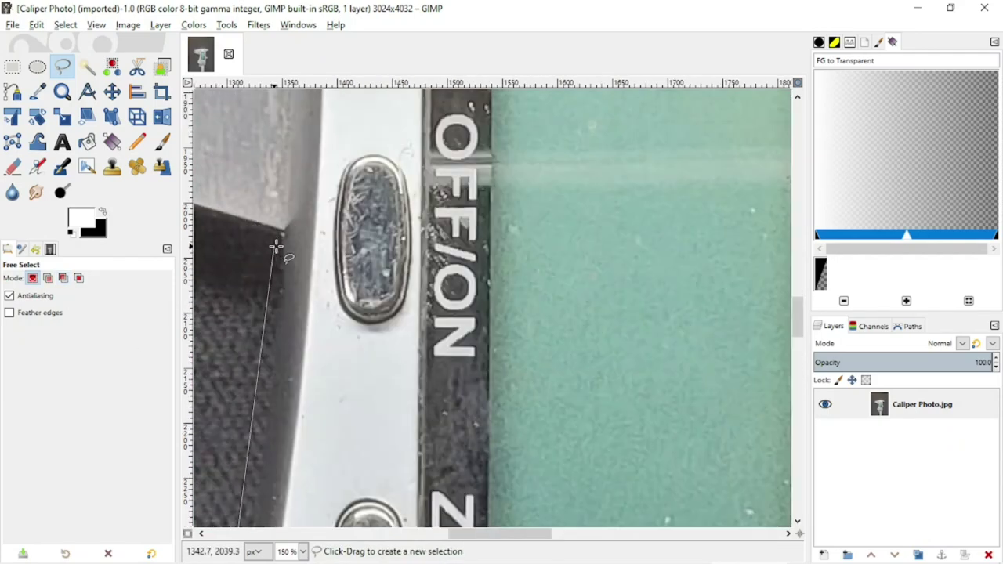
left_click(278, 244)
scroll(277, 244, "down", 3, "ctrl")
scroll(285, 296, "up", 2, "ctrl")
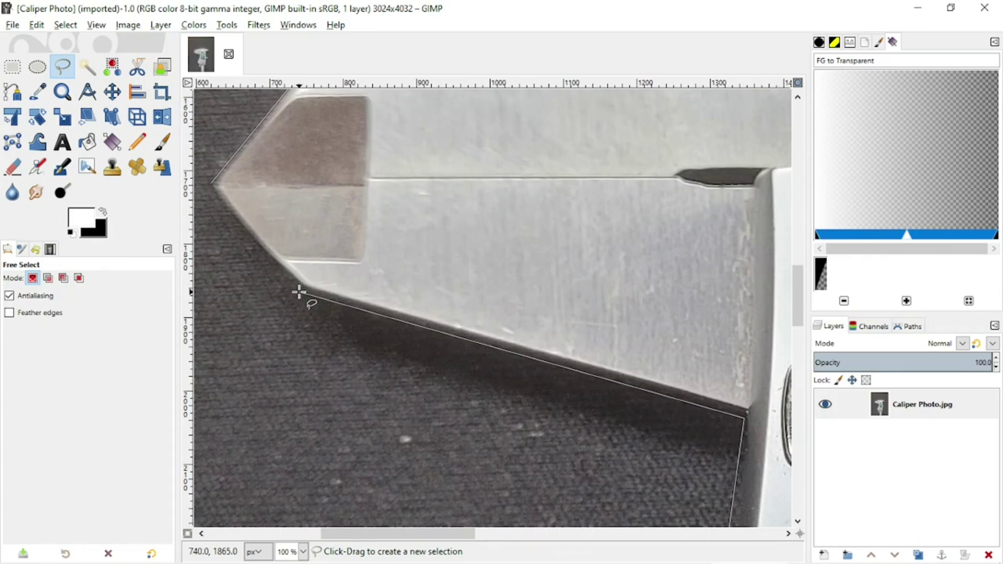
left_click(210, 185)
key("Return")
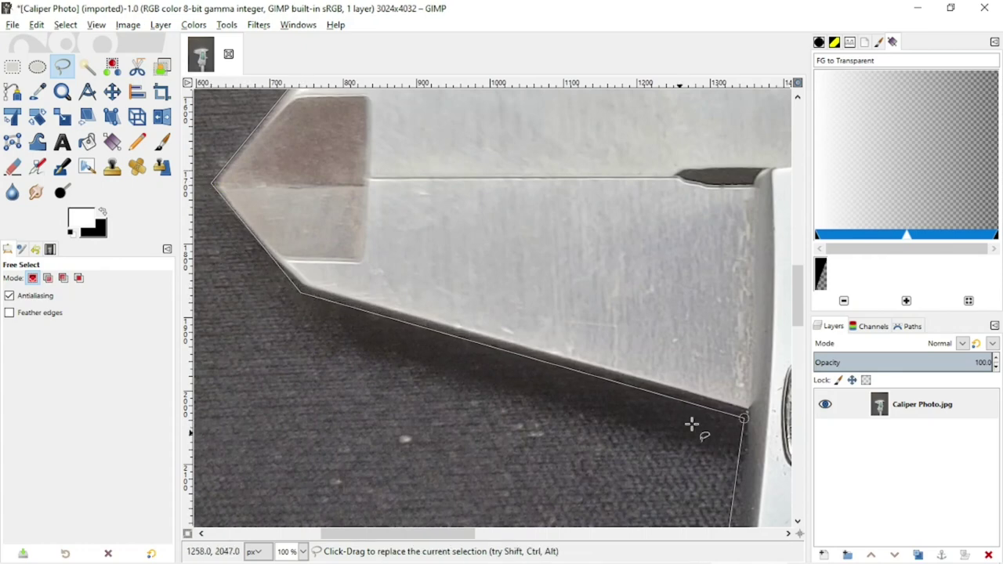
scroll(730, 239, "down", 3, "ctrl")
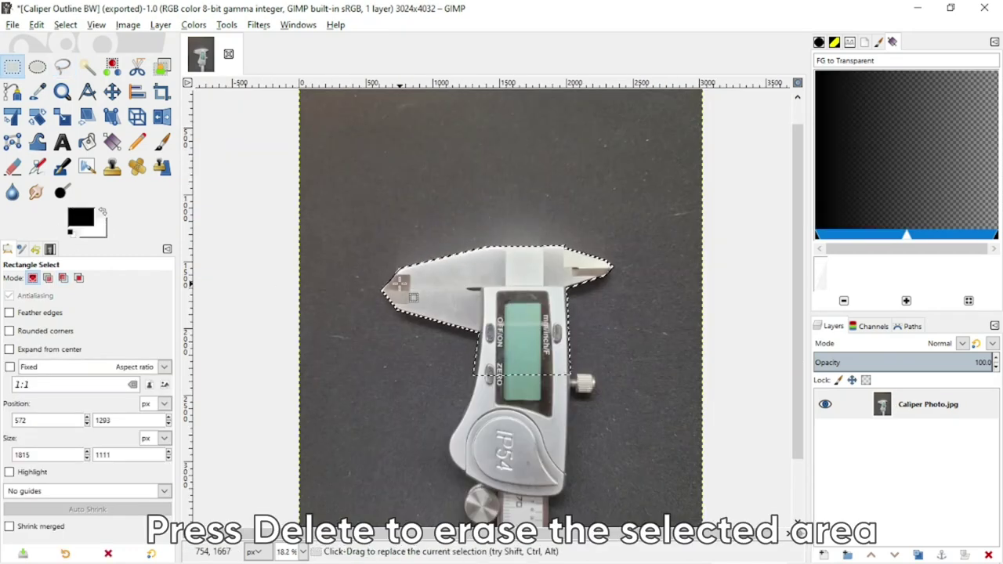
Turn the caliper white and bucket-fill everything around it solid black.
key("Delete")
left_click(65, 25)
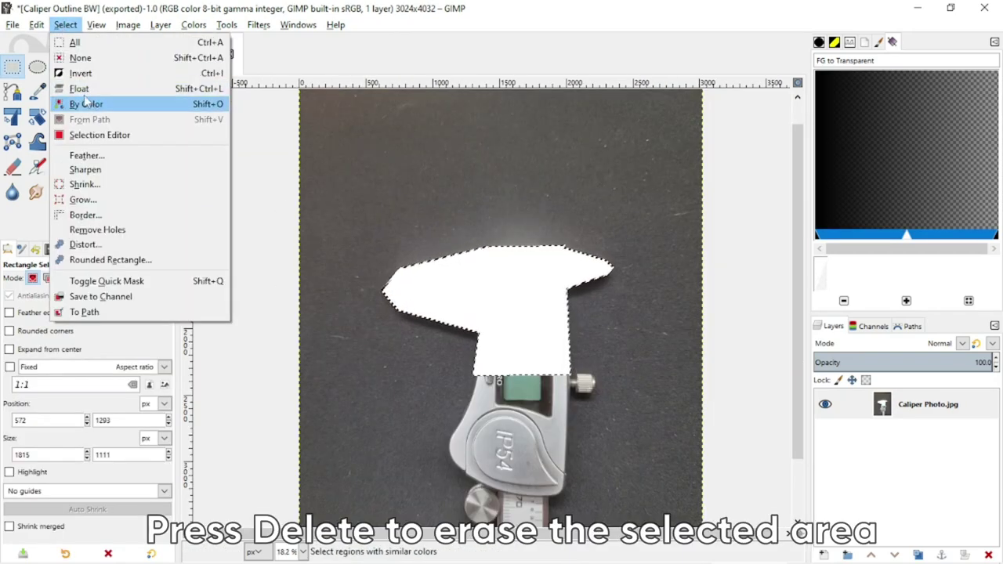
left_click(81, 76)
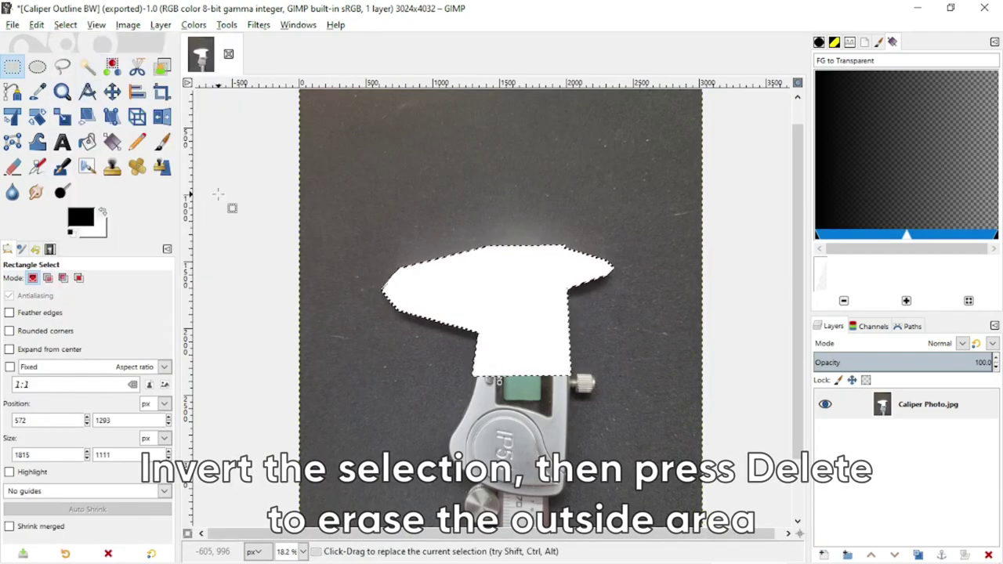
key("Delete")
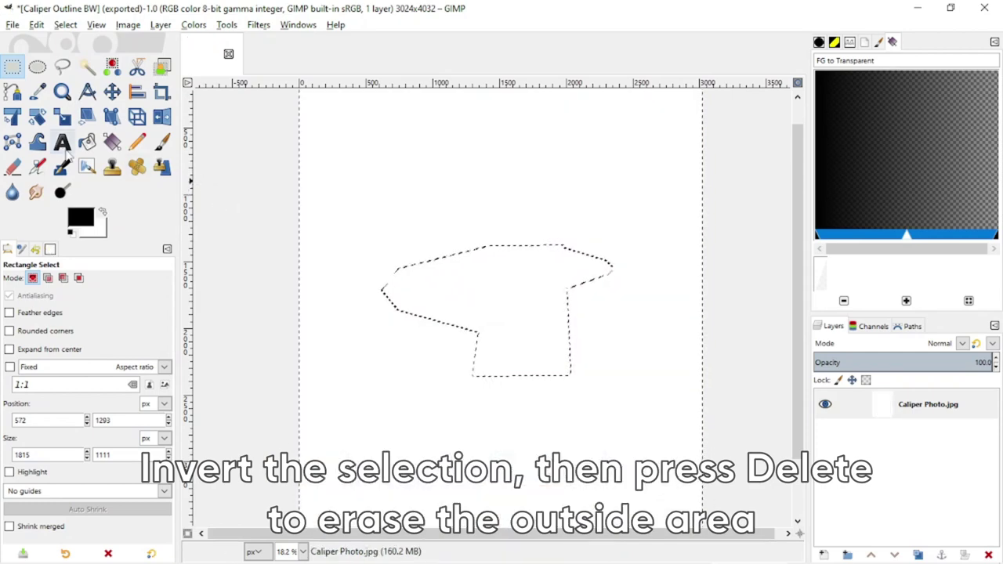
left_click(86, 141)
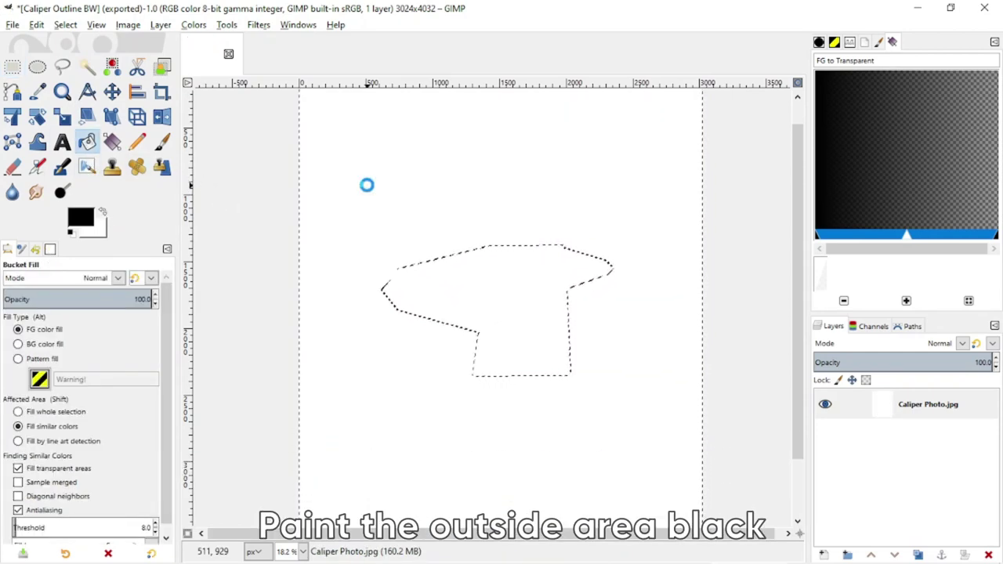
left_click(321, 300)
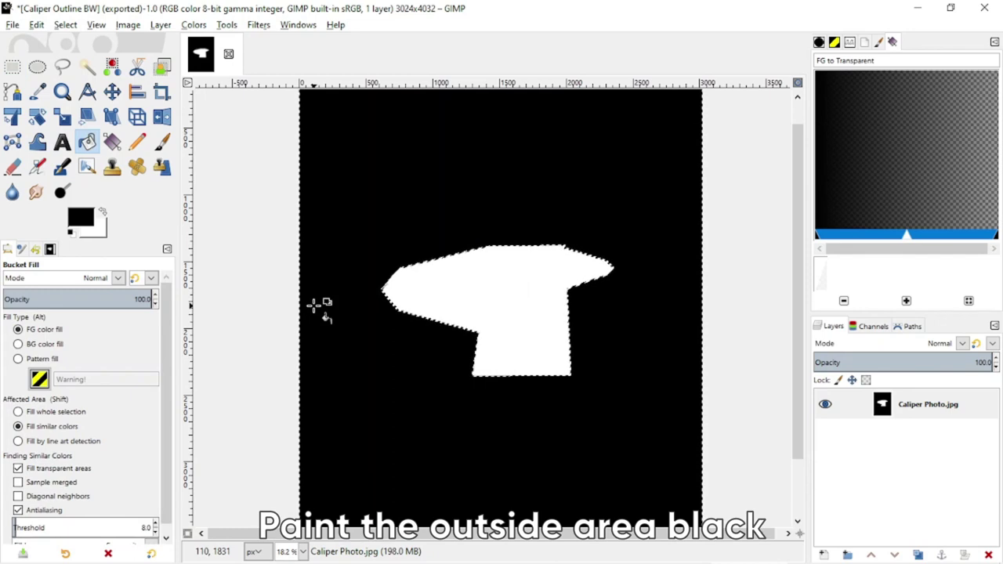
Crop the image to a rectangle tightly around the white silhouette (1820×1083).
key("r")
mouse_move(330, 194)
left_mouse_down()
mouse_move(642, 398)
mouse_move(379, 248)
mouse_move(399, 255)
mouse_move(389, 255)
left_mouse_up()
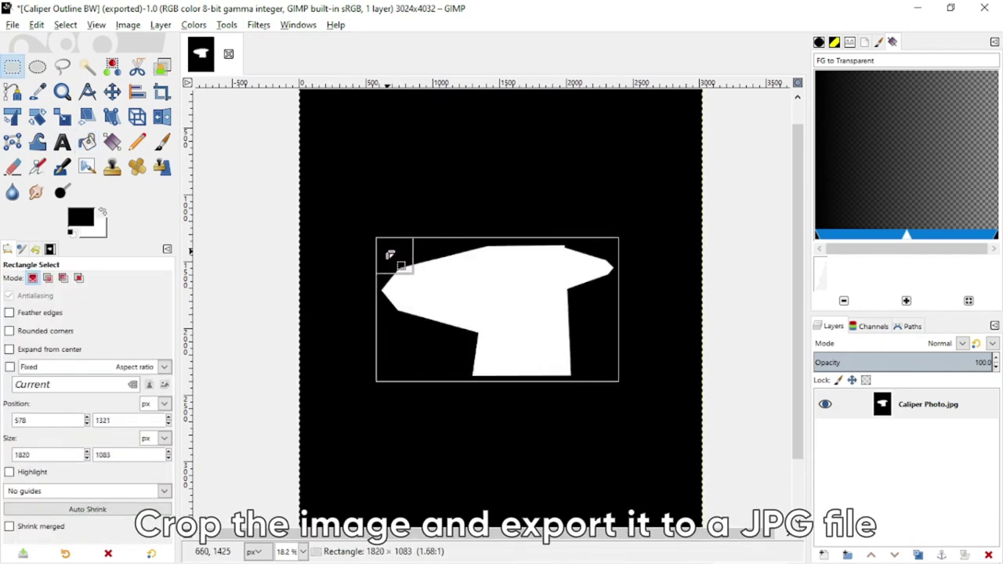
left_click(128, 25)
left_click(148, 205)
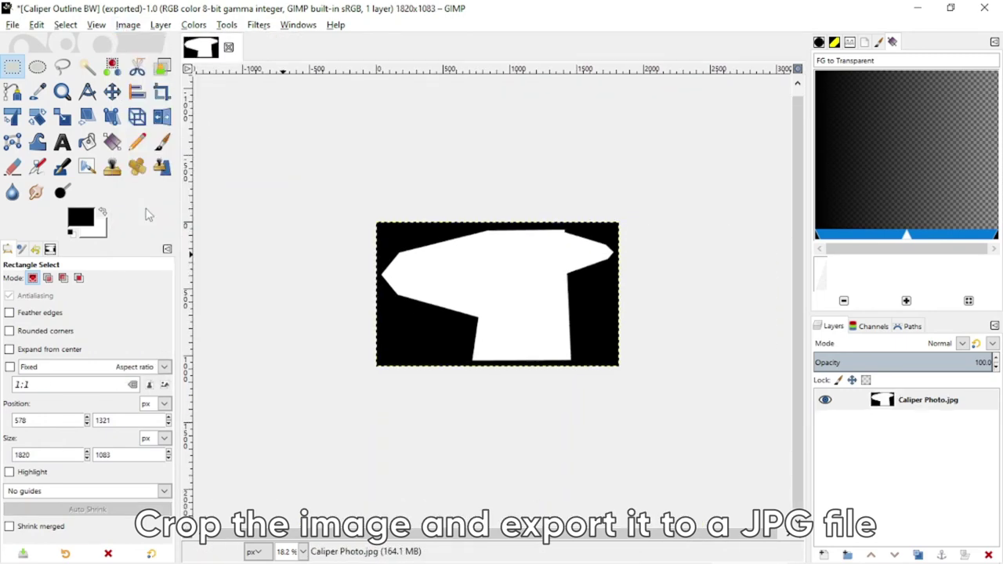
Export the image over Caliper Outline BW.jpg with the default JPEG settings.
left_click(13, 25)
left_click(39, 217)
key("Return")
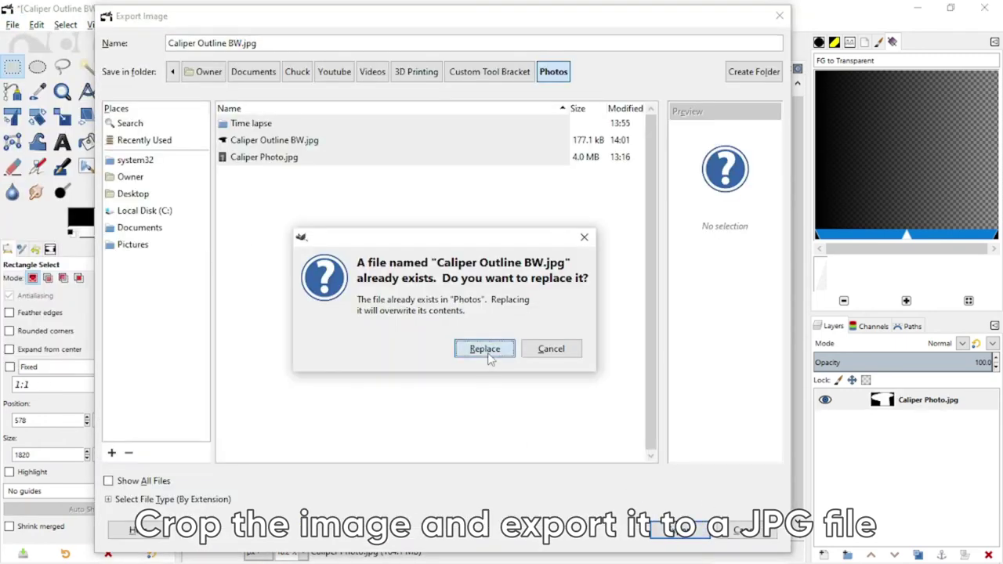
left_click(481, 347)
left_click(502, 459)
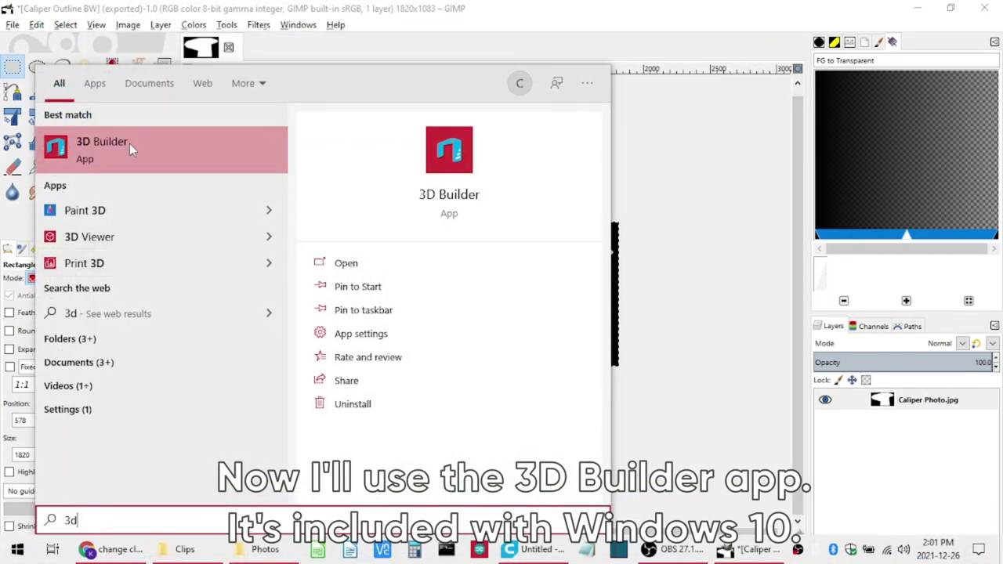
In 3D Builder, import Caliper Outline BW.jpg as a 3D contour with smoothing 1.
left_click(130, 144)
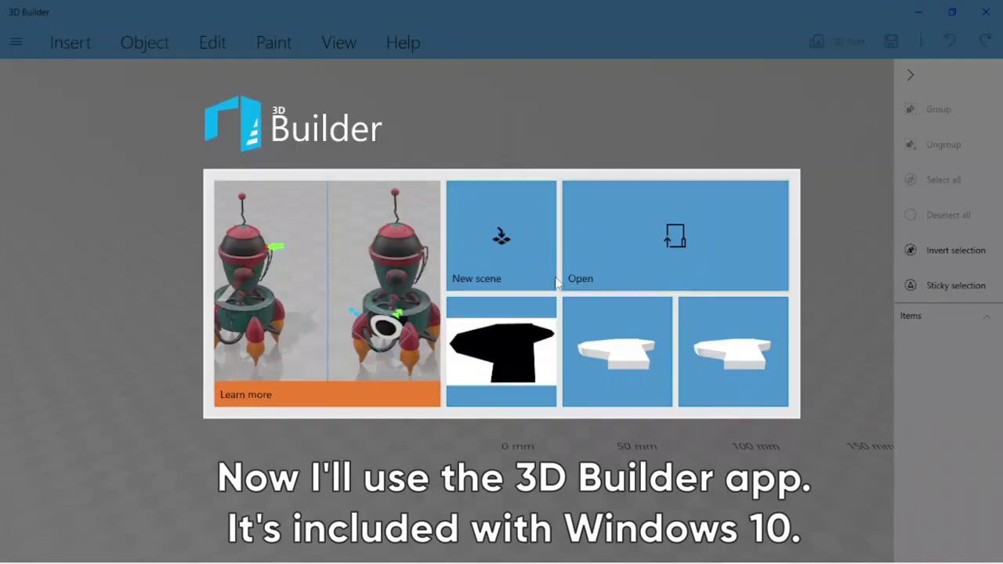
left_click(600, 266)
left_click(195, 466)
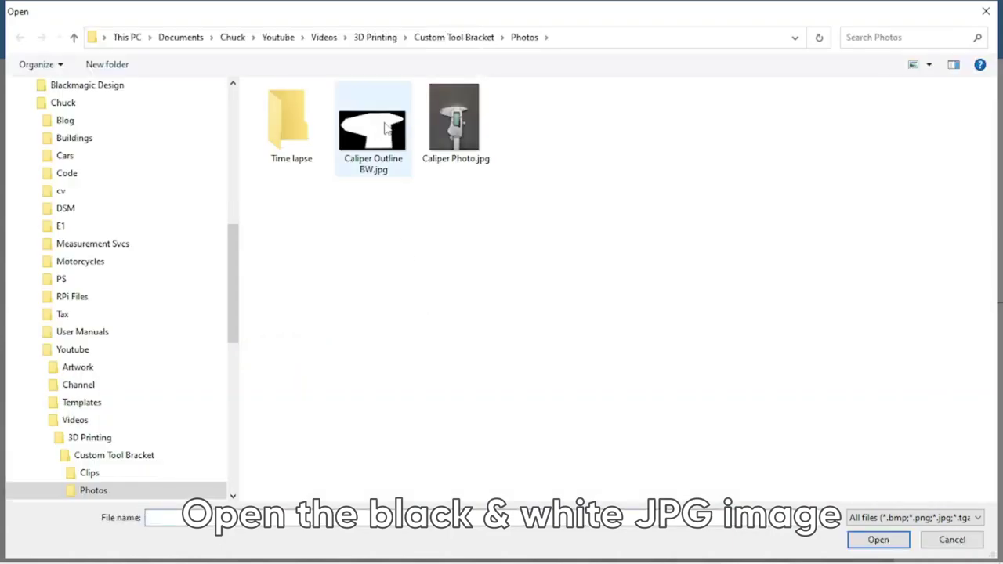
double_click(381, 127)
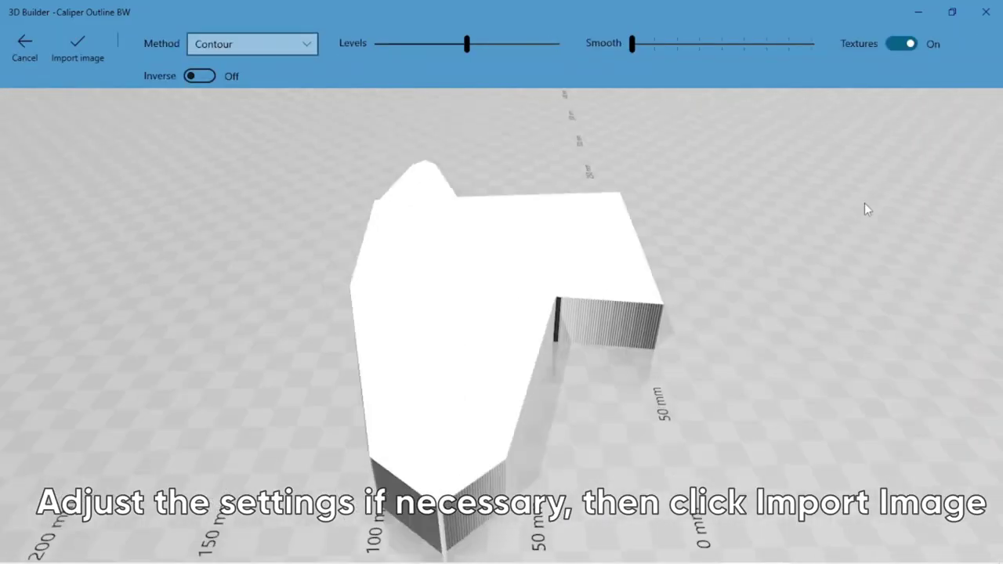
mouse_move(864, 208)
left_mouse_down()
mouse_move(927, 177)
mouse_move(685, 177)
mouse_move(256, 306)
mouse_move(3, 197)
mouse_move(468, 282)
mouse_move(286, 227)
left_mouse_up()
mouse_move(651, 43)
left_mouse_down()
mouse_move(681, 47)
mouse_move(604, 42)
left_mouse_up()
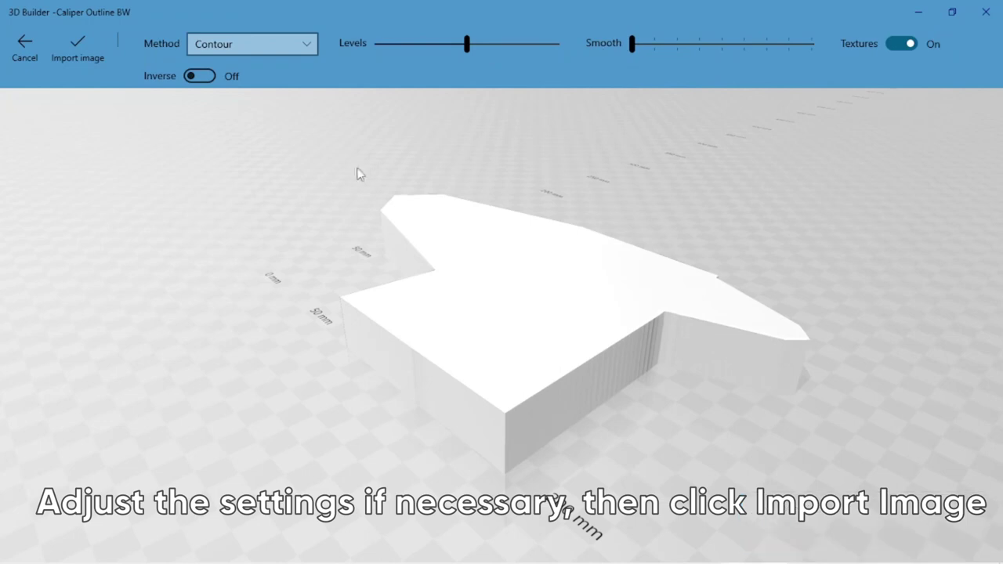
mouse_move(638, 314)
left_mouse_down()
mouse_move(460, 410)
mouse_move(257, 157)
left_mouse_up()
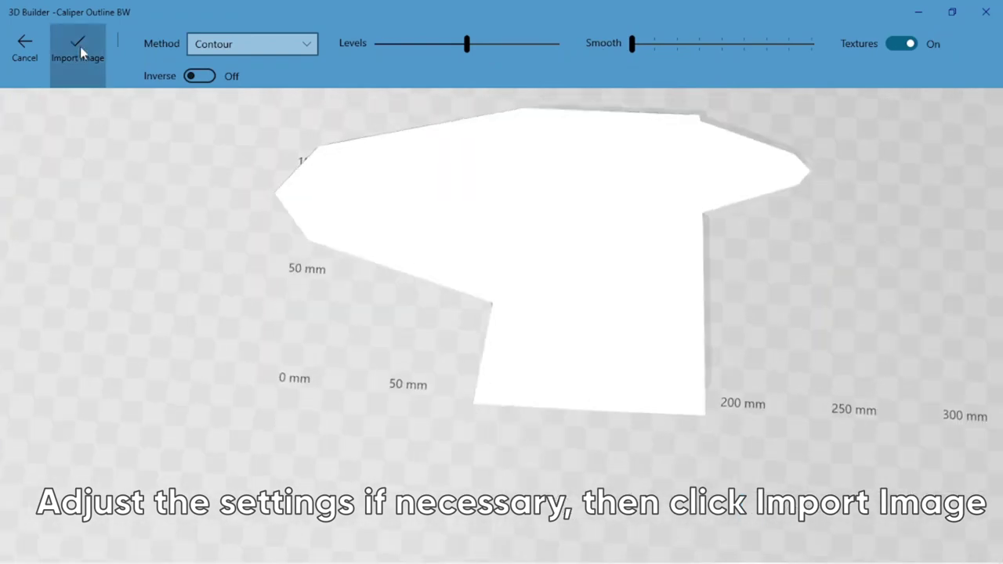
left_click(80, 49)
Save the model as Caliper Outline BW.stl in STL format.
left_click(15, 43)
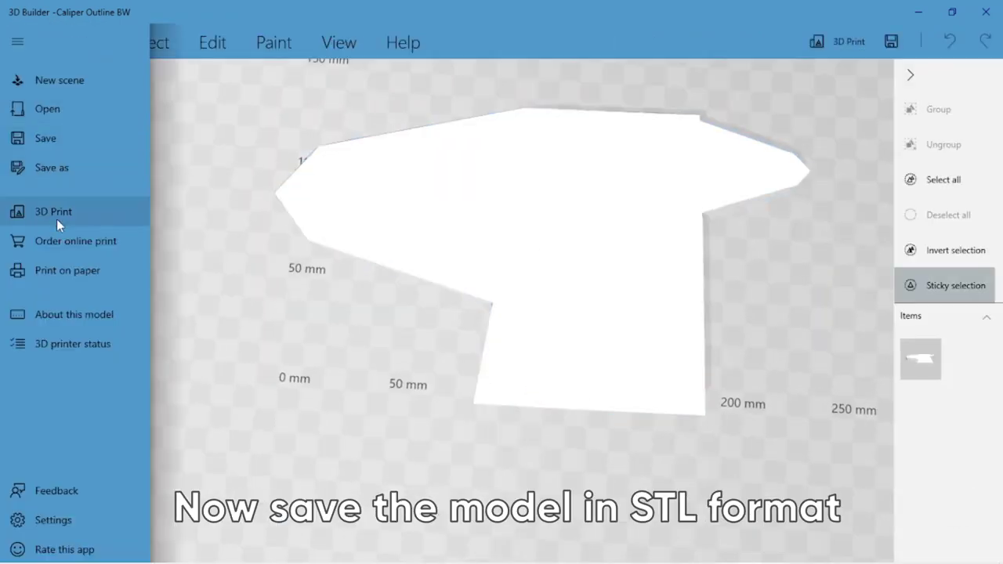
left_click(48, 168)
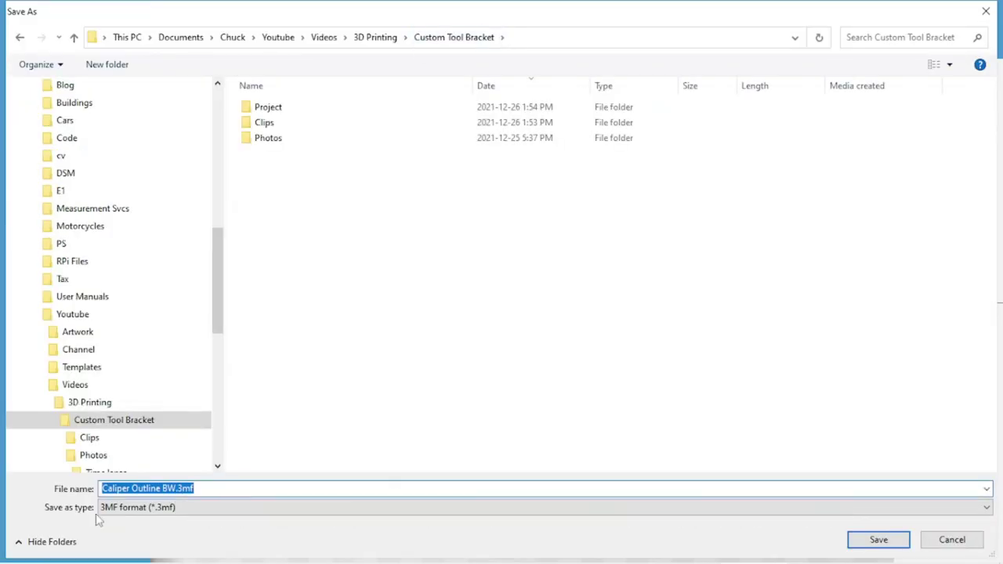
left_click(122, 507)
left_click(126, 448)
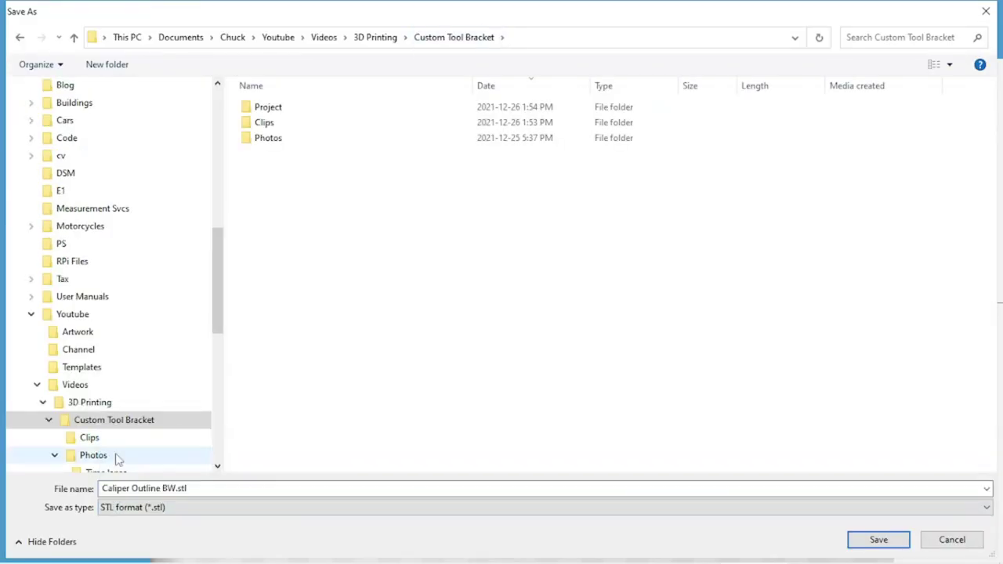
left_click(868, 543)
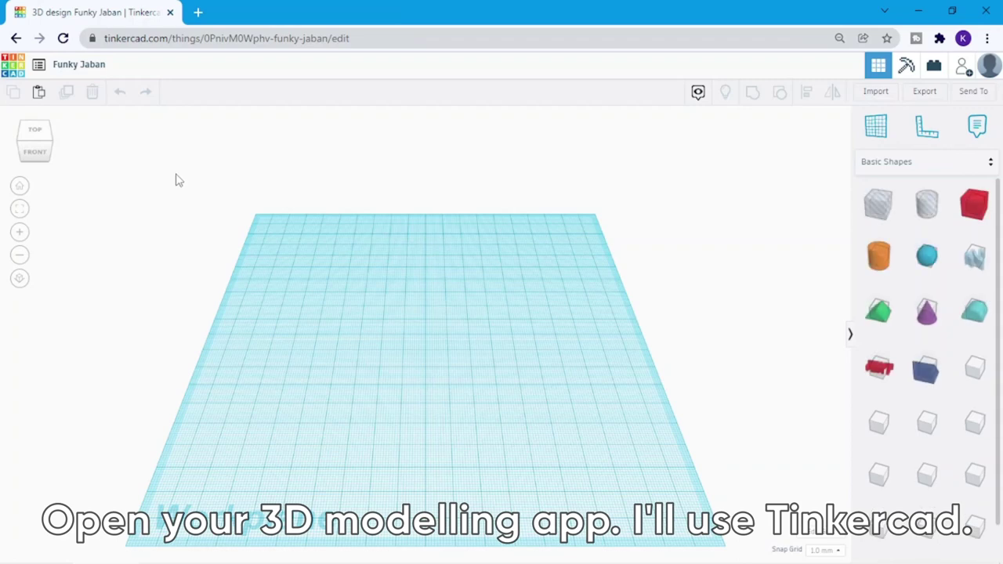
Rename the Tinkercad design to Caliper bracket.
left_click(99, 72)
type("Caliper bracket")
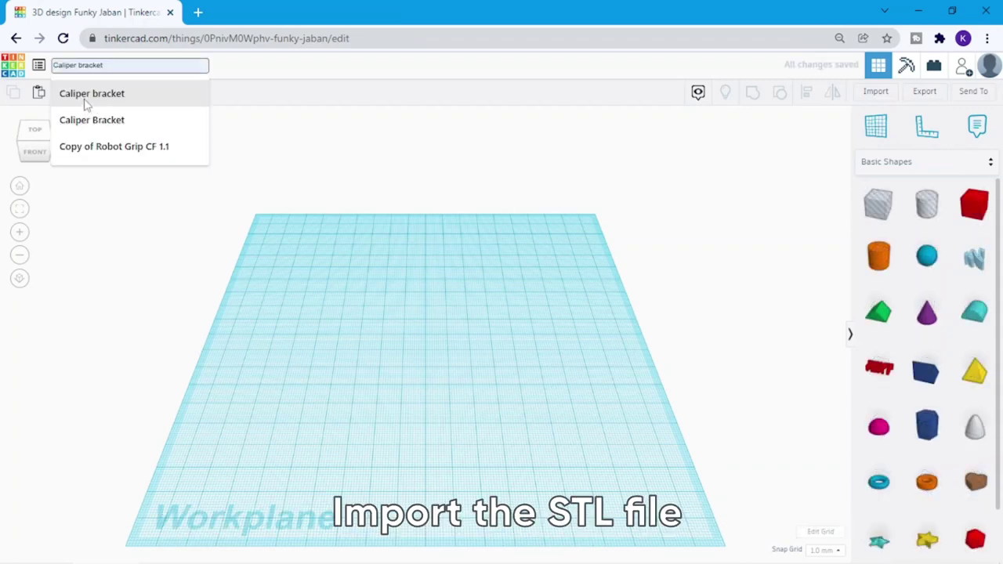
left_click(86, 102)
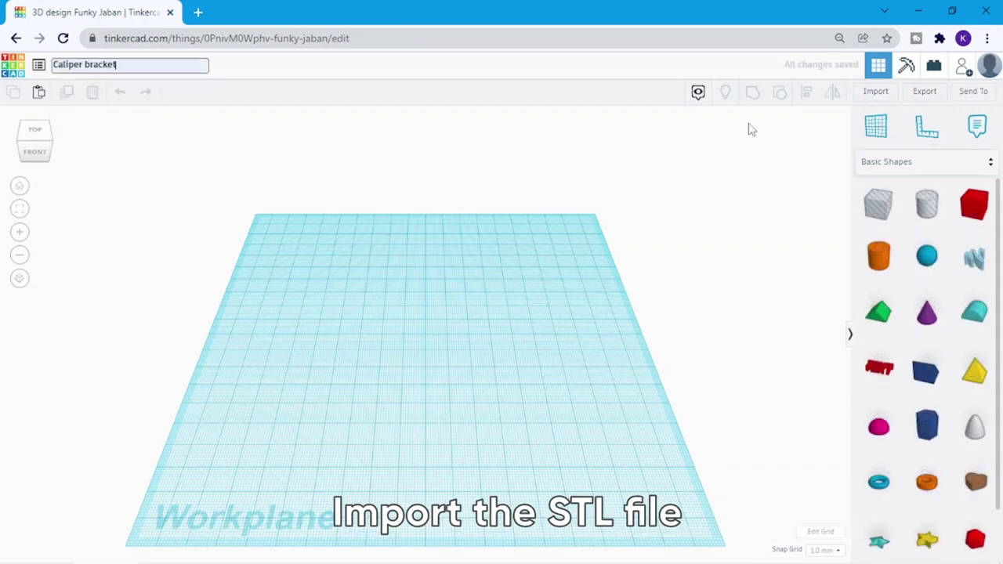
Import Caliper Outline BW.stl onto the workplane and select it.
left_click(875, 93)
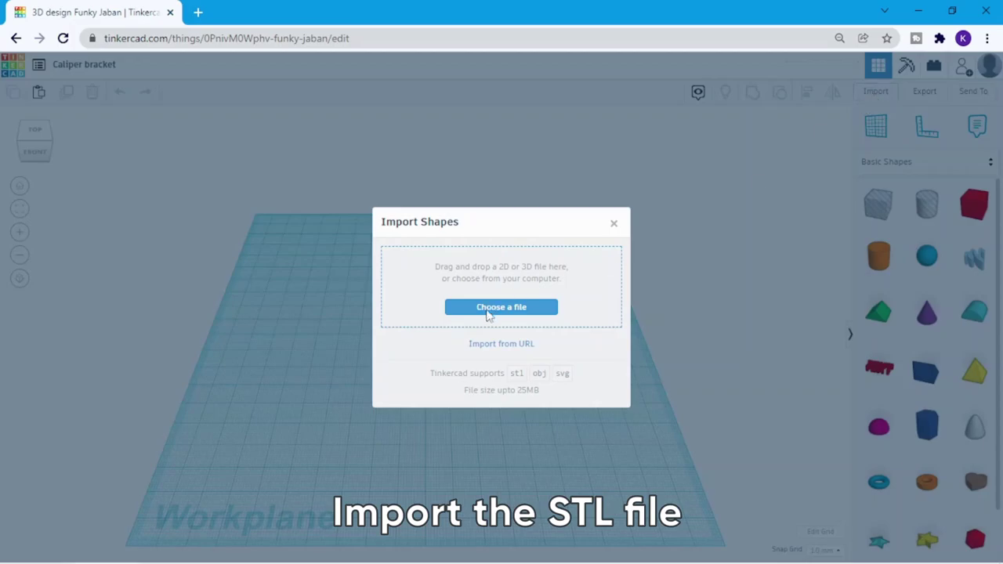
left_click(500, 307)
double_click(305, 154)
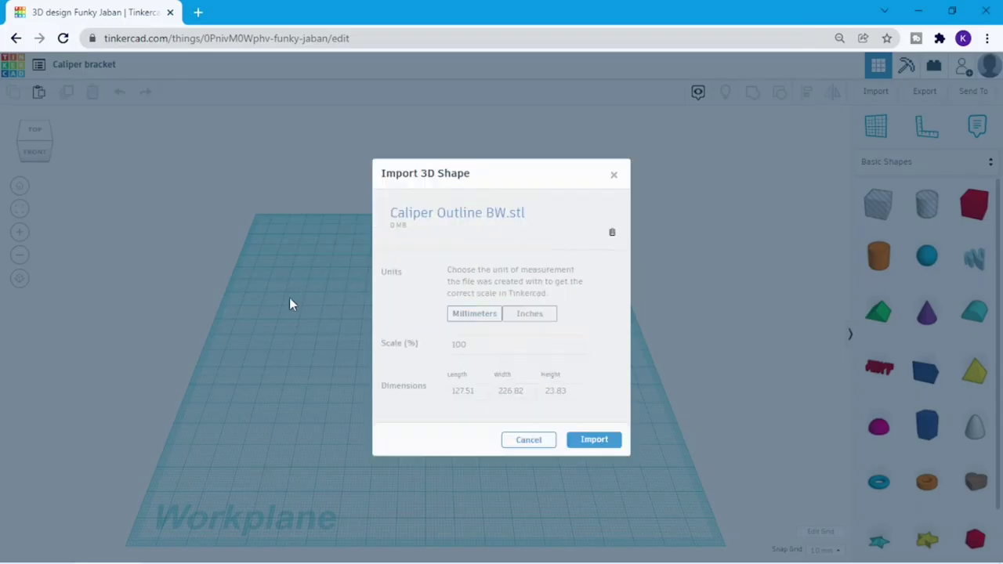
left_click(593, 440)
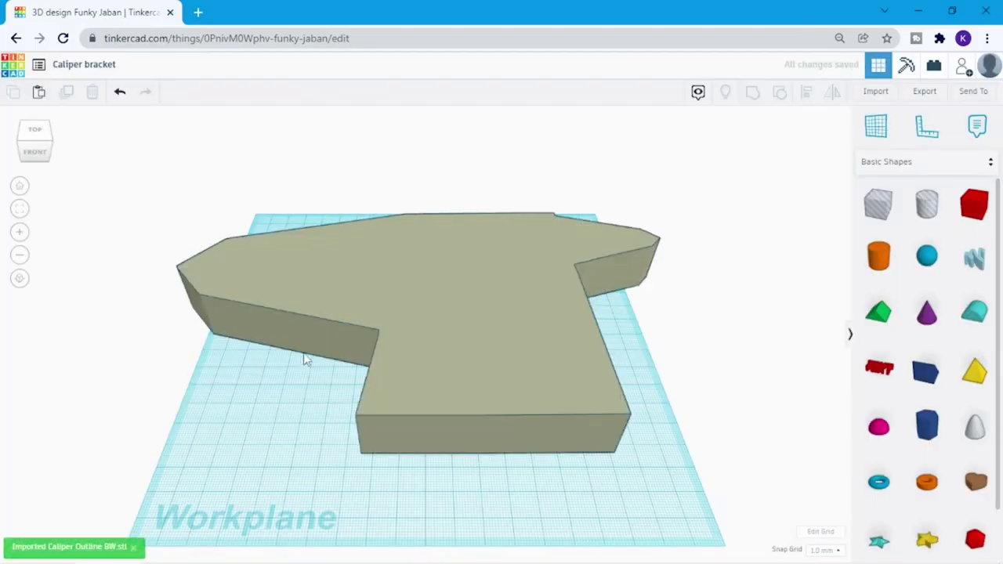
left_click(359, 415)
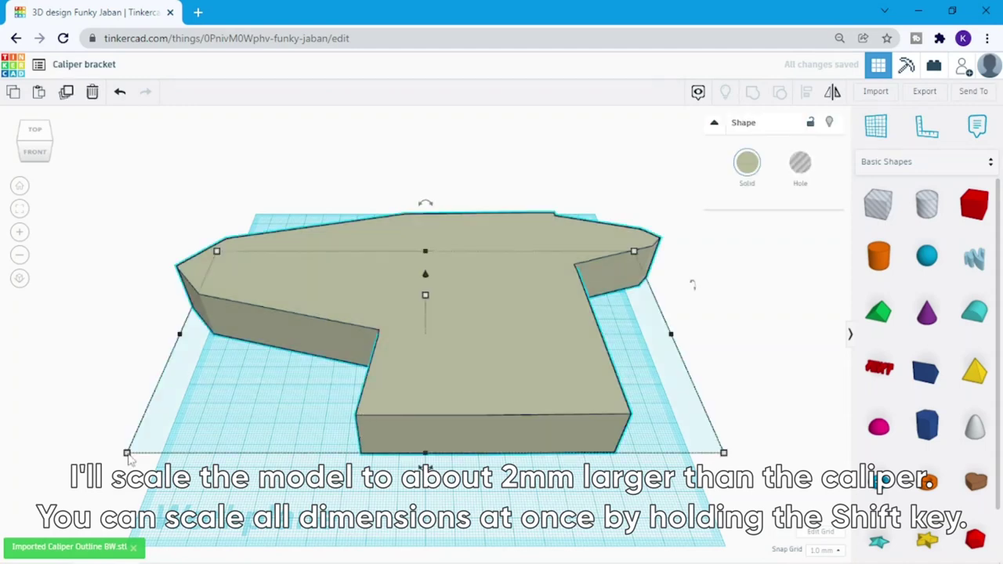
Scale the caliper shape proportionally to 82 mm long and move it toward the centre.
left_click_drag(127, 453, 276, 393, "shift")
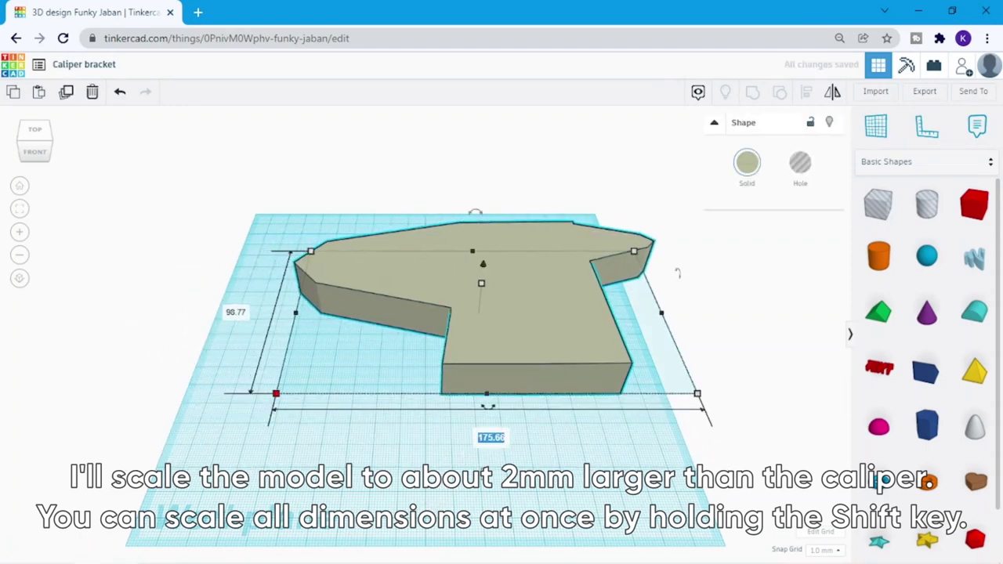
type("82")
key("Return")
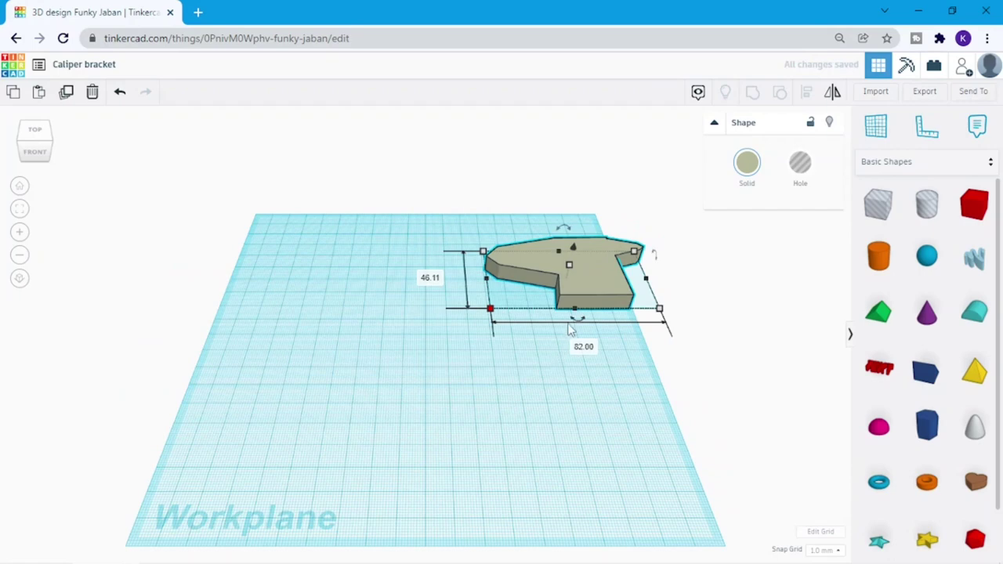
left_click_drag(601, 281, 426, 339)
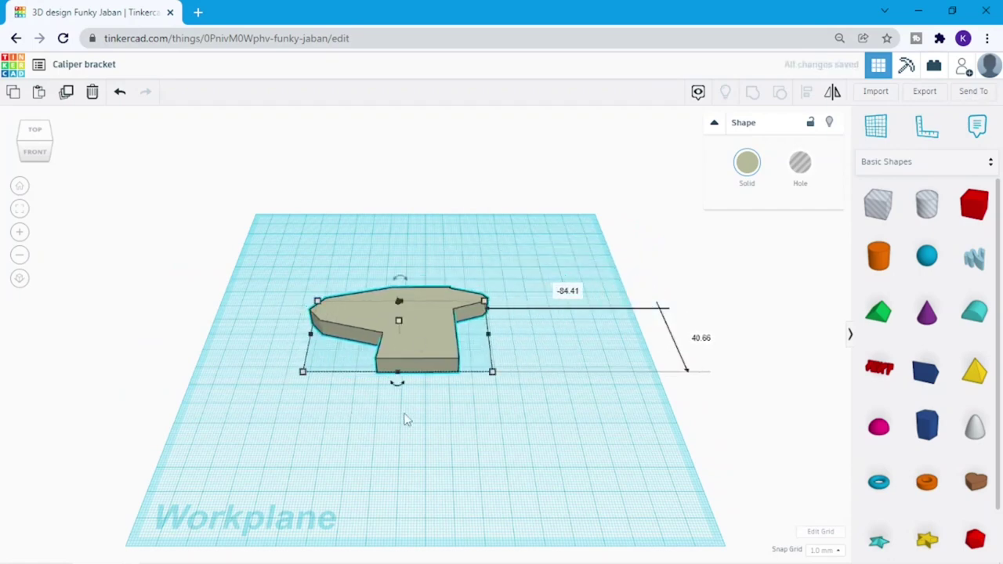
right_click_drag(405, 416, 575, 374)
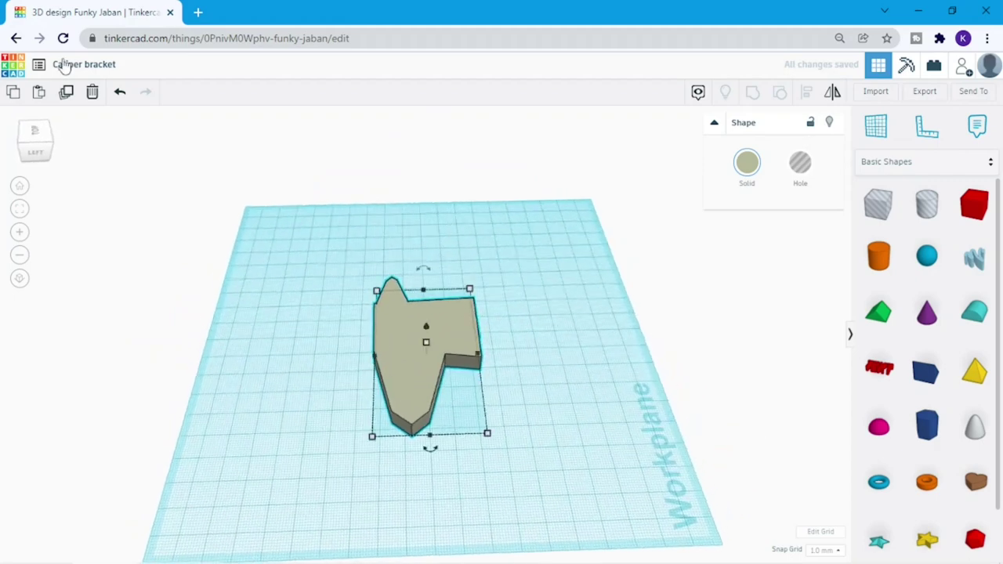
Duplicate the shape beside the original and enlarge the copy to 96 mm long.
key("ctrl+d")
left_click_drag(407, 374, 603, 369)
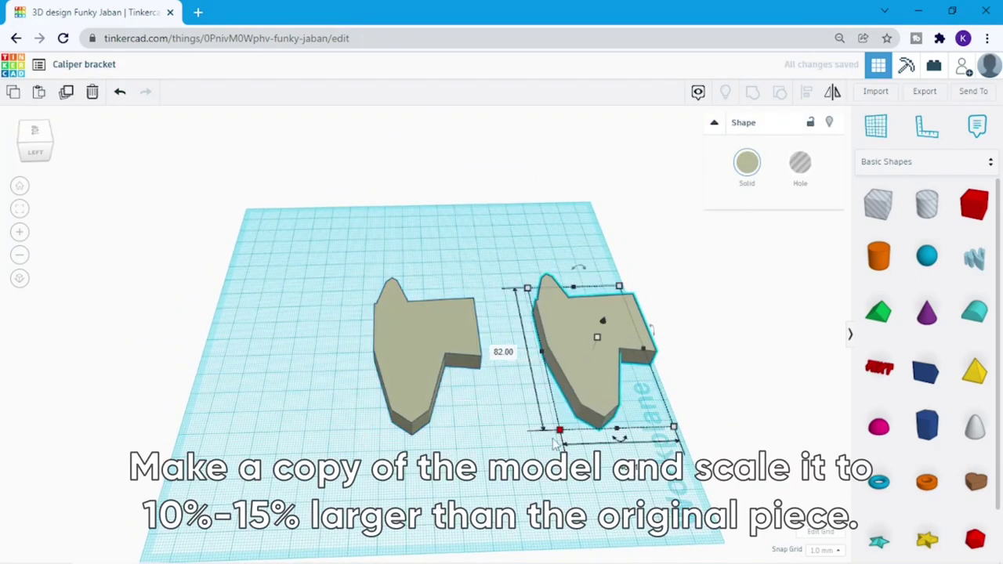
mouse_move(560, 437)
left_mouse_down()
mouse_move(546, 486)
mouse_move(546, 455)
left_mouse_up()
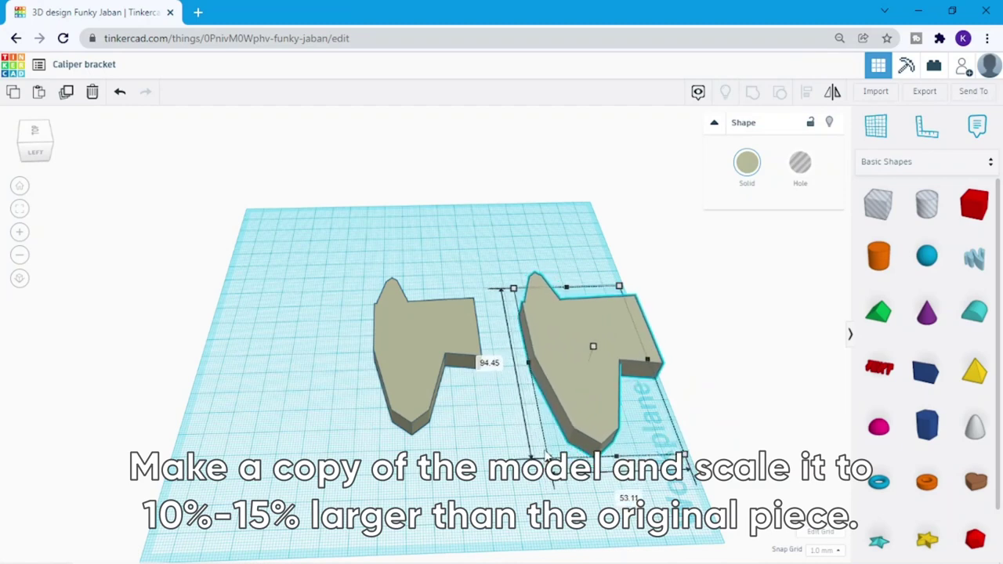
type("6")
key("Return")
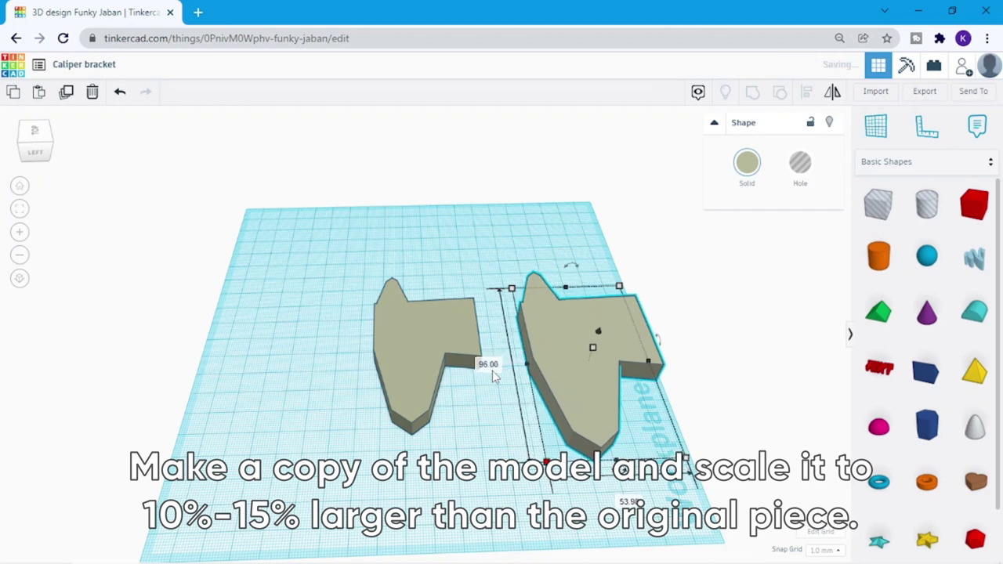
left_click(427, 358)
Make the small shape a hole and centre it over the large shape.
left_click(800, 162)
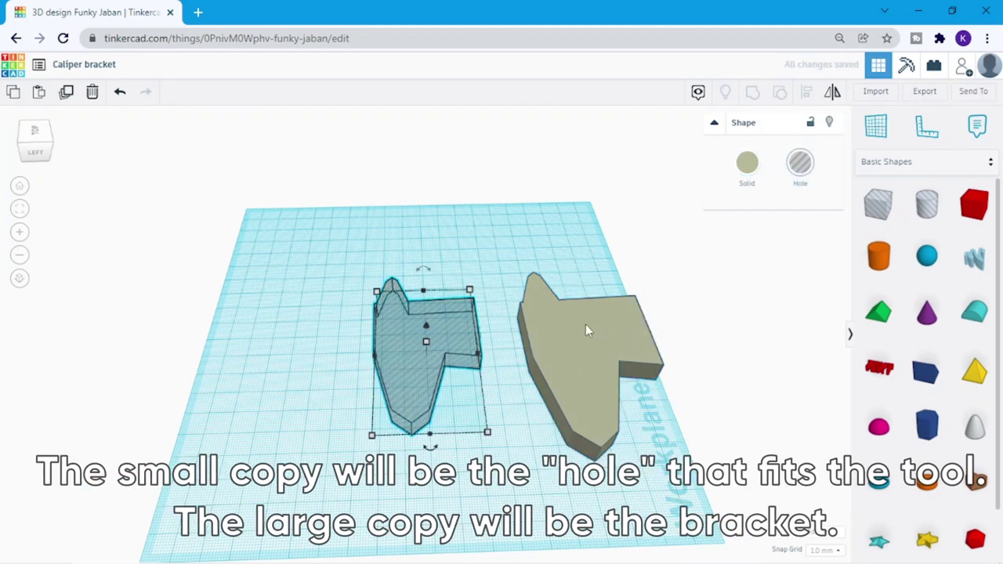
left_click(585, 323, "shift")
left_click(806, 99)
left_click(533, 478)
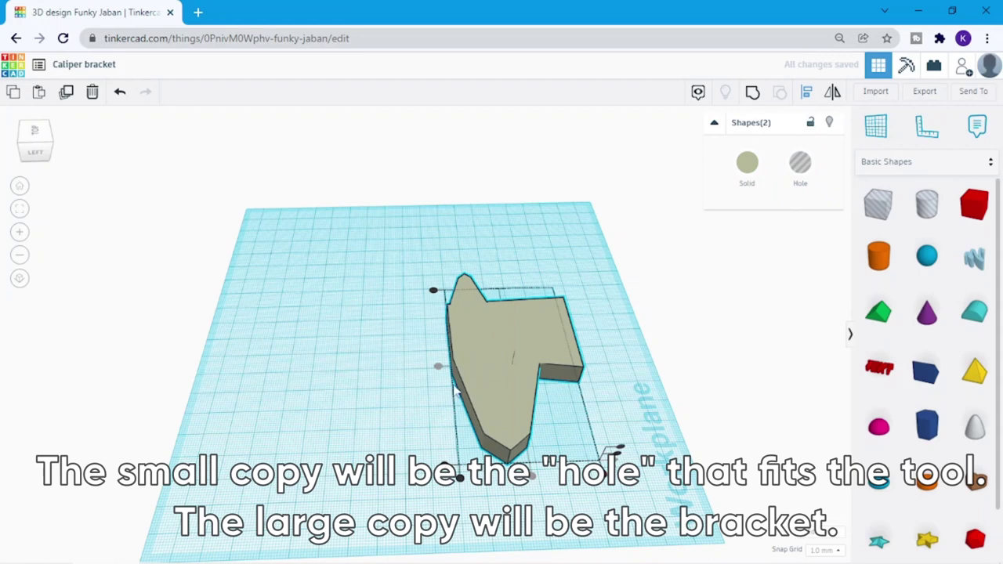
left_click(416, 348)
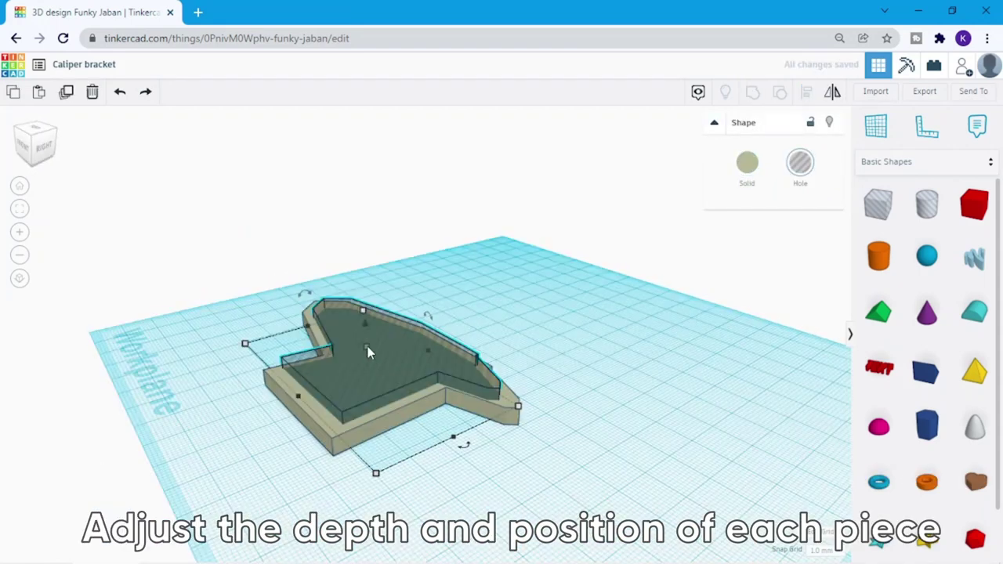
Set the base height to 10 mm and offset the wall-cutting hole to 3.00.
left_click(370, 383)
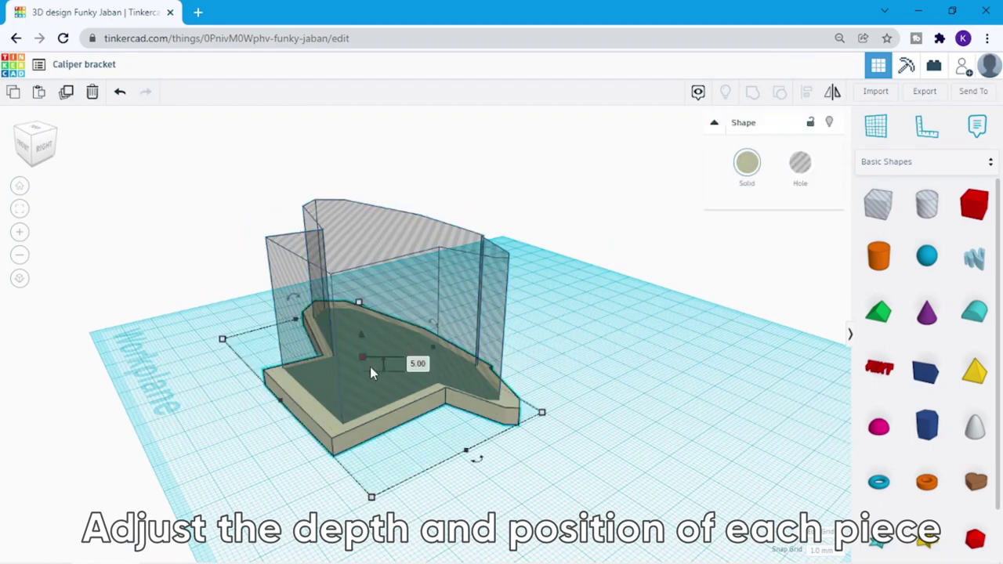
type("10")
key("Return")
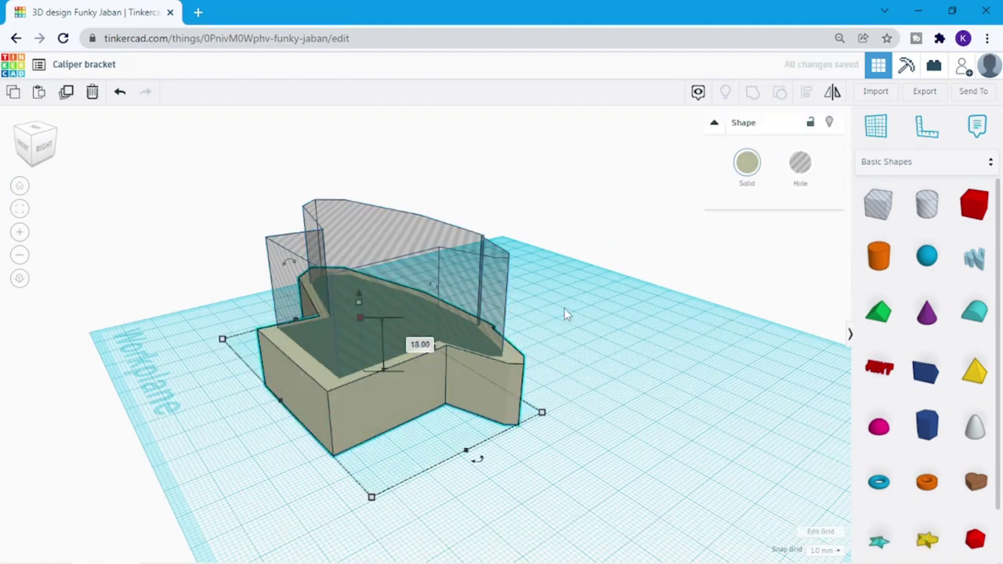
left_click(374, 252)
left_click_drag(359, 196, 359, 193)
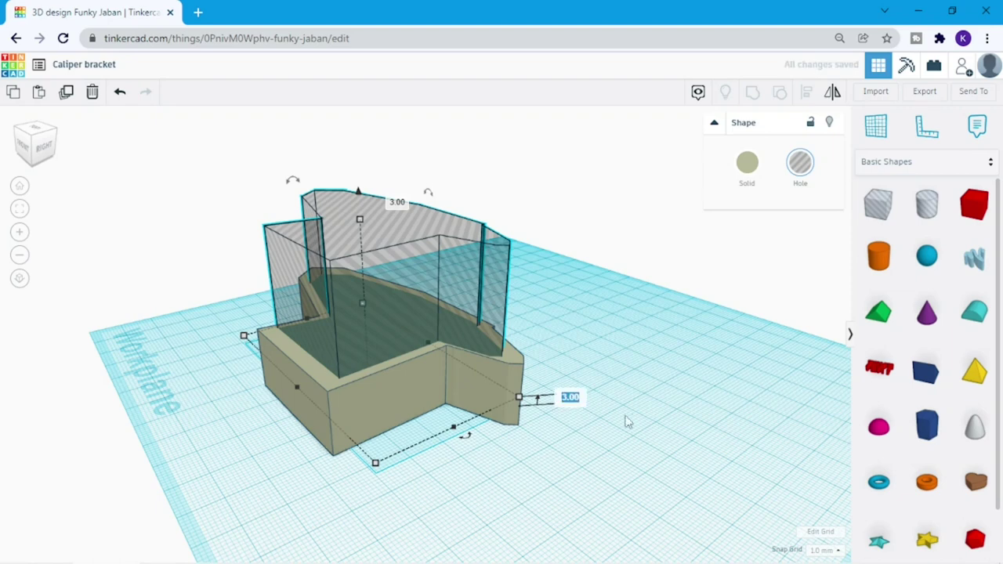
left_click(517, 446)
Place a box hole over the bracket's end and add a solid box for a lug.
left_click_drag(878, 204, 251, 392)
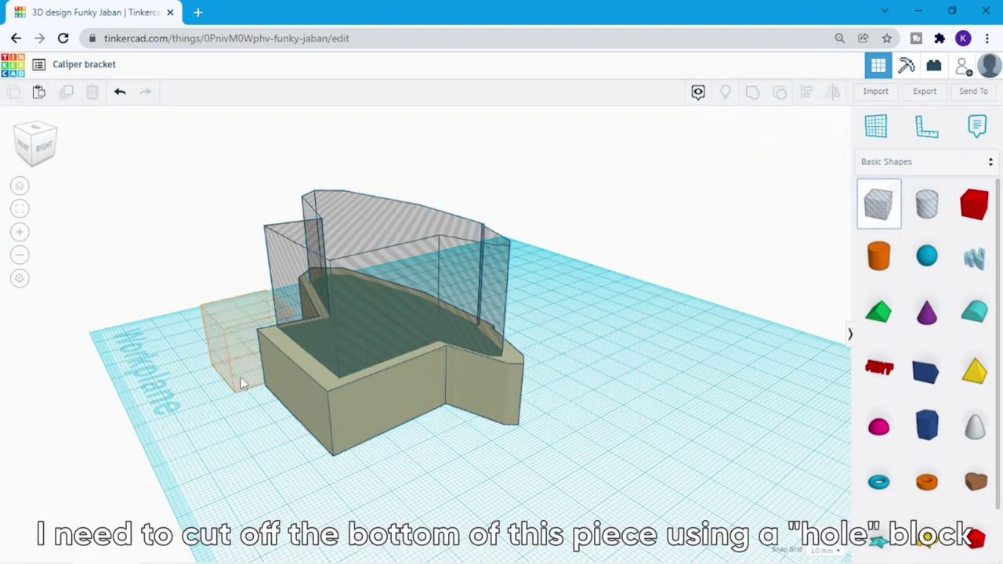
mouse_move(259, 399)
right_mouse_down()
mouse_move(348, 427)
mouse_move(256, 498)
right_mouse_up()
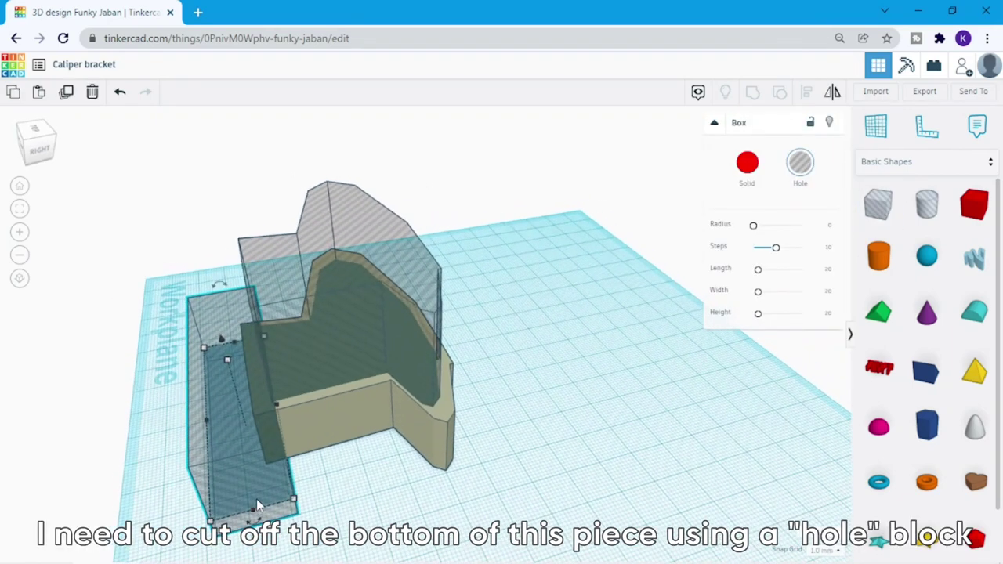
right_click_drag(358, 476, 582, 447)
left_click(662, 439)
mouse_move(662, 438)
right_mouse_down()
mouse_move(349, 457)
mouse_move(384, 479)
right_mouse_up()
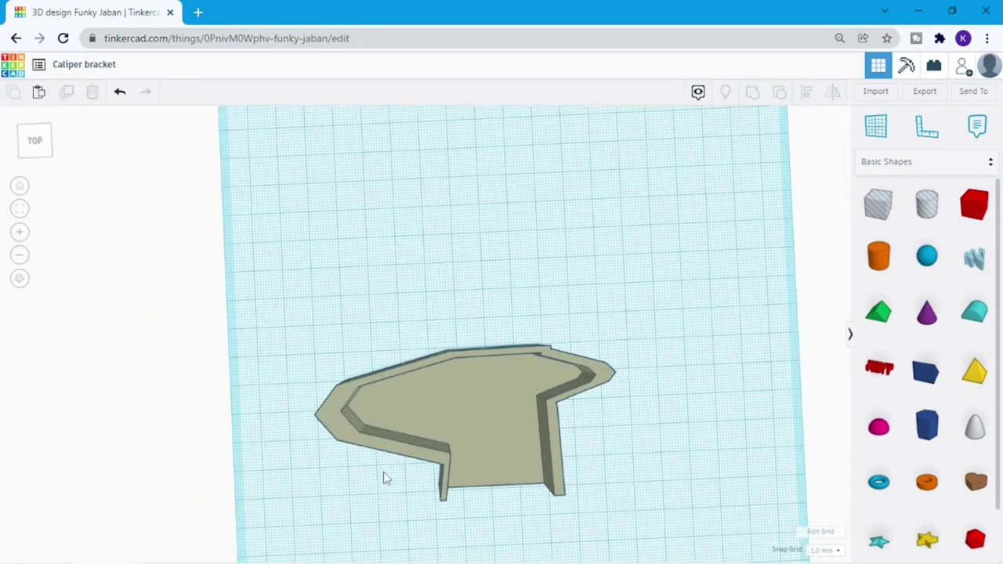
left_click_drag(973, 204, 654, 374)
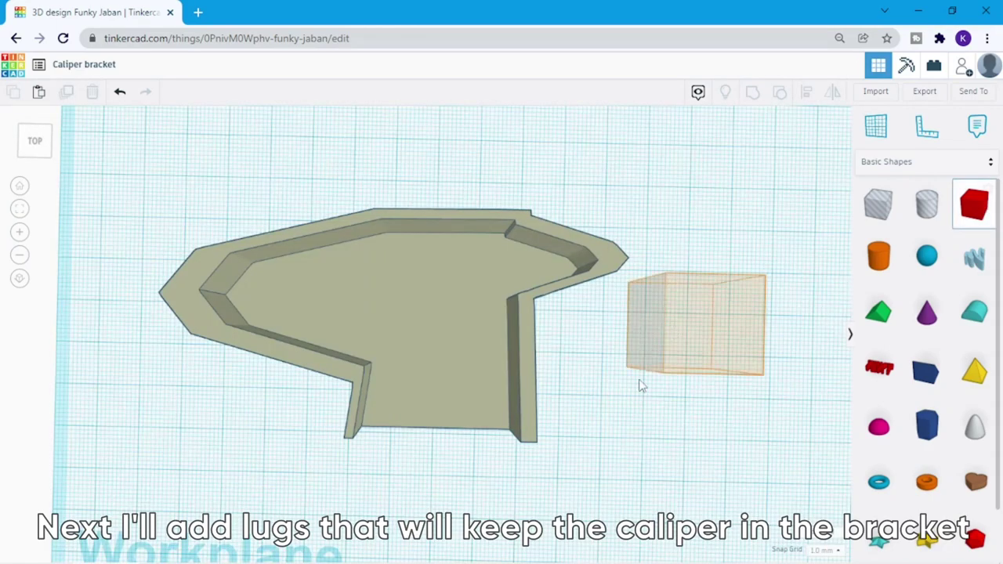
Set the lug box width to 3 mm and angle it against the left inner wall.
left_click(668, 402)
key("Return")
scroll(538, 398, "up", 3)
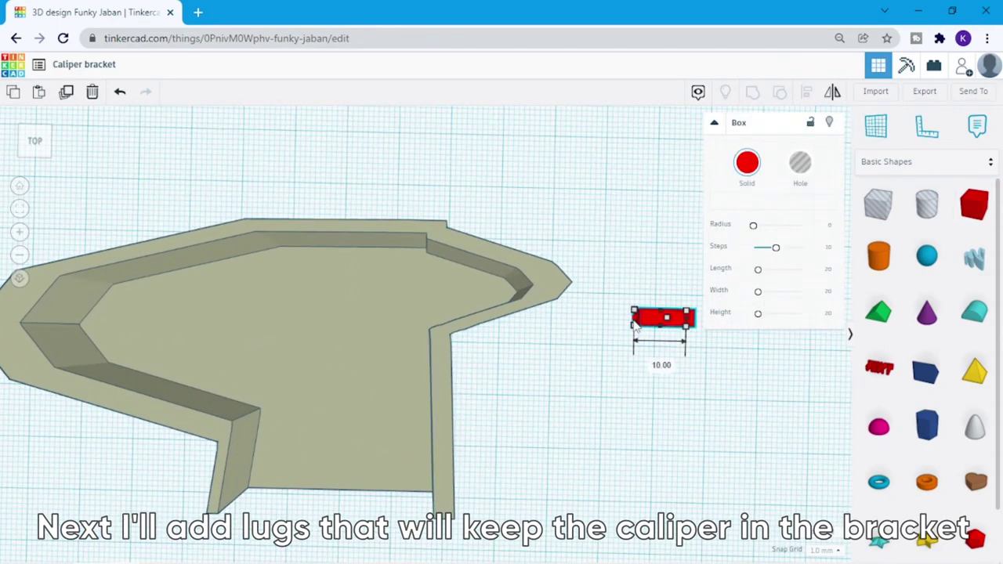
left_click_drag(668, 318, 175, 365)
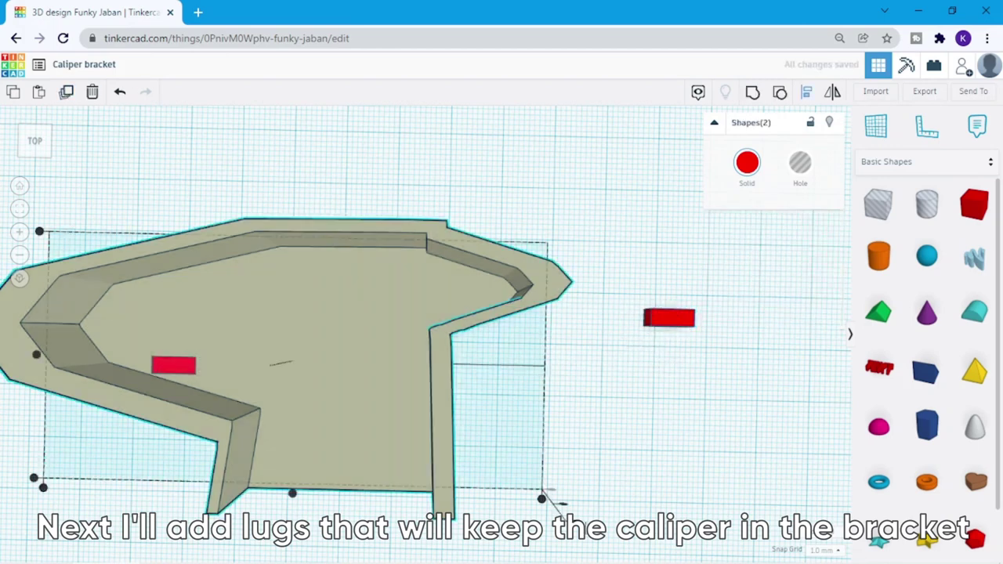
left_click(179, 384)
mouse_move(188, 406)
left_mouse_down()
mouse_move(129, 483)
mouse_move(152, 477)
left_mouse_up()
Place the second lug box on the opposite wall, rotated -18° to match it.
left_click(668, 317)
right_click_drag(665, 335, 371, 343)
left_click(371, 342, "shift")
scroll(625, 314, "up", 2)
left_click_drag(503, 441, 468, 281)
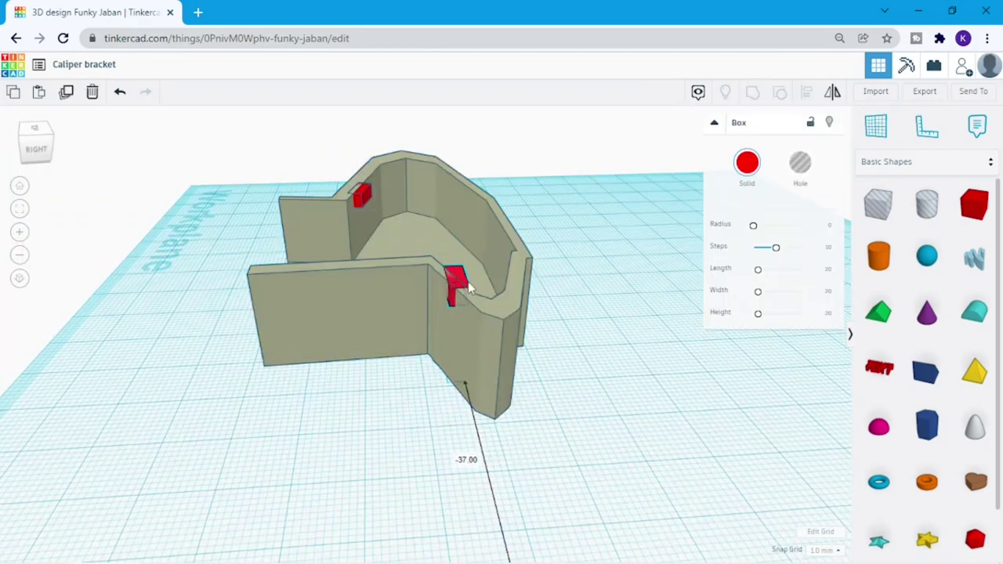
scroll(460, 462, "up", 5)
right_click_drag(460, 462, 434, 462)
mouse_move(480, 394)
left_mouse_down()
mouse_move(680, 365)
mouse_move(674, 358)
left_mouse_up()
Drop a 6 mm cylinder hole onto the workplane.
left_click(588, 459)
mouse_move(588, 459)
right_mouse_down()
mouse_move(242, 318)
mouse_move(486, 163)
right_mouse_up()
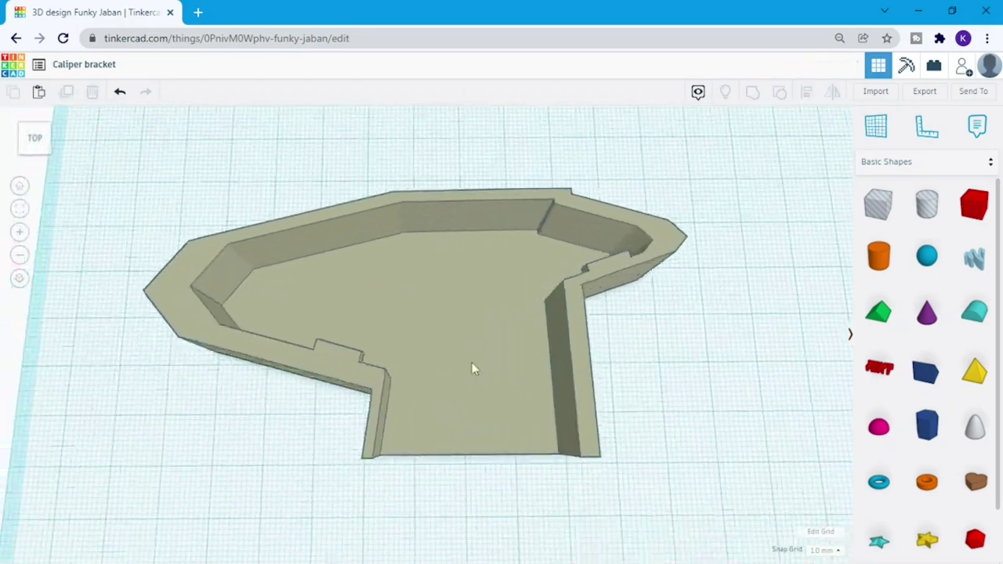
left_click(673, 175)
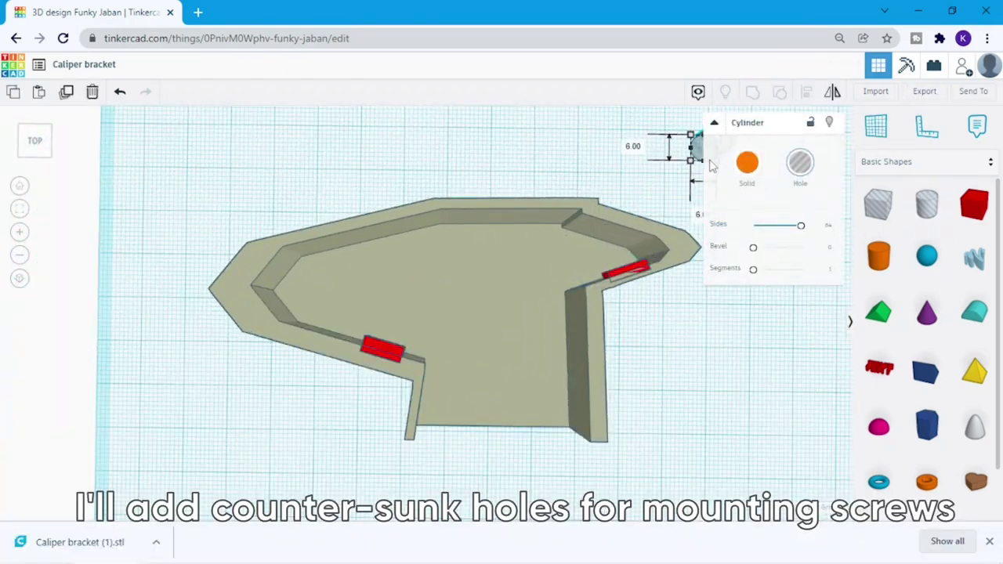
Combine an inverted, shrunk cone with the cylinder into one countersunk screw hole.
scroll(581, 148, "down", 3)
mouse_move(553, 262)
right_mouse_down()
mouse_move(220, 97)
mouse_move(385, 315)
right_mouse_up()
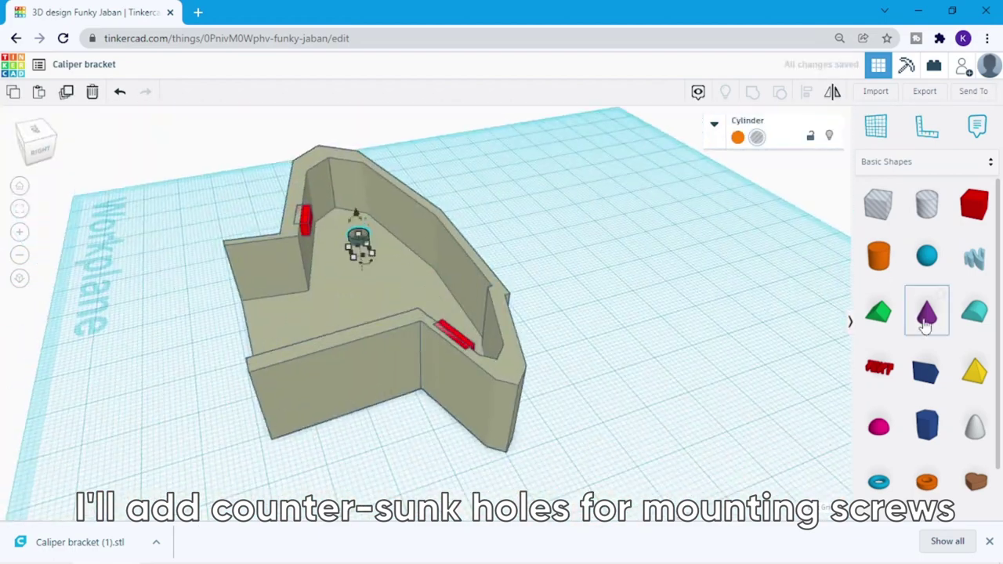
left_click_drag(927, 312, 660, 259)
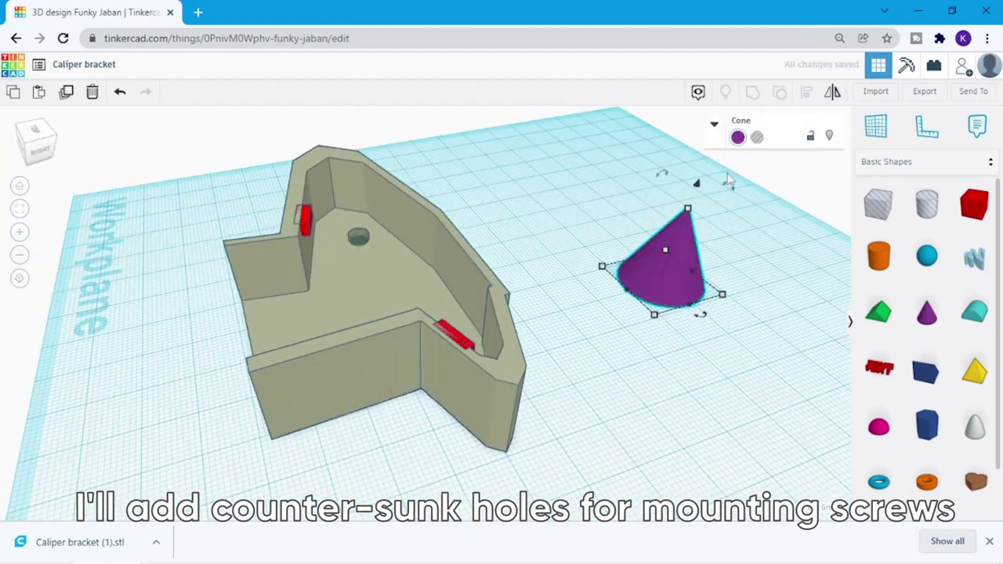
left_click_drag(579, 224, 567, 291)
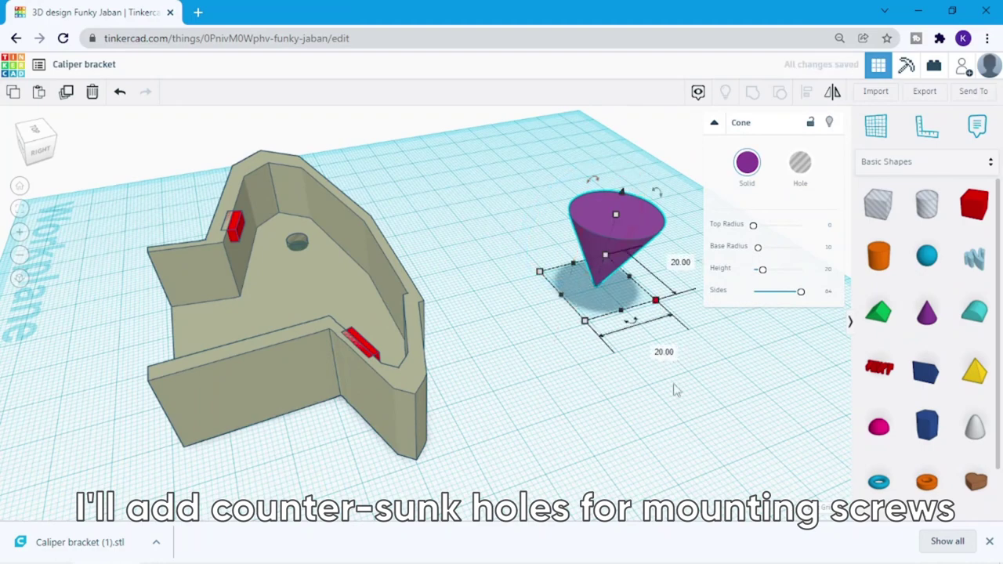
left_click(297, 241, "shift")
right_click_drag(403, 276, 516, 232)
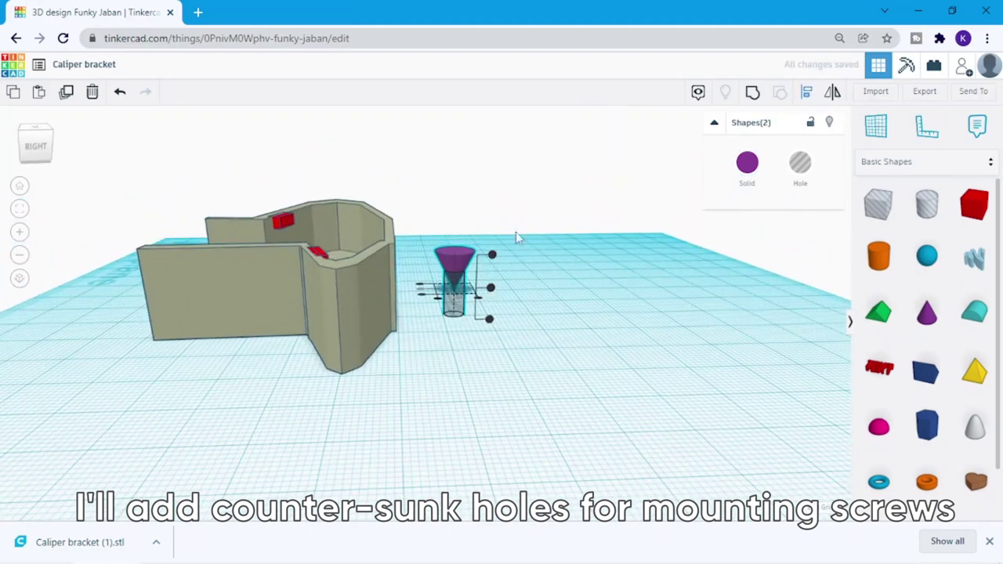
left_click(454, 270)
right_click_drag(454, 270, 527, 258)
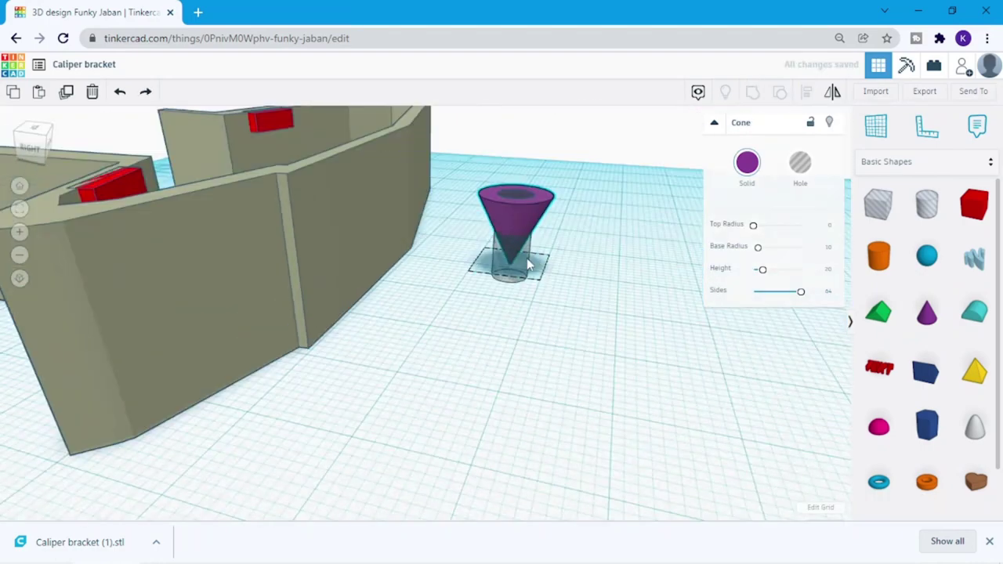
scroll(391, 342, "up", 3)
left_click_drag(481, 269, 492, 249)
left_click(492, 248, "shift")
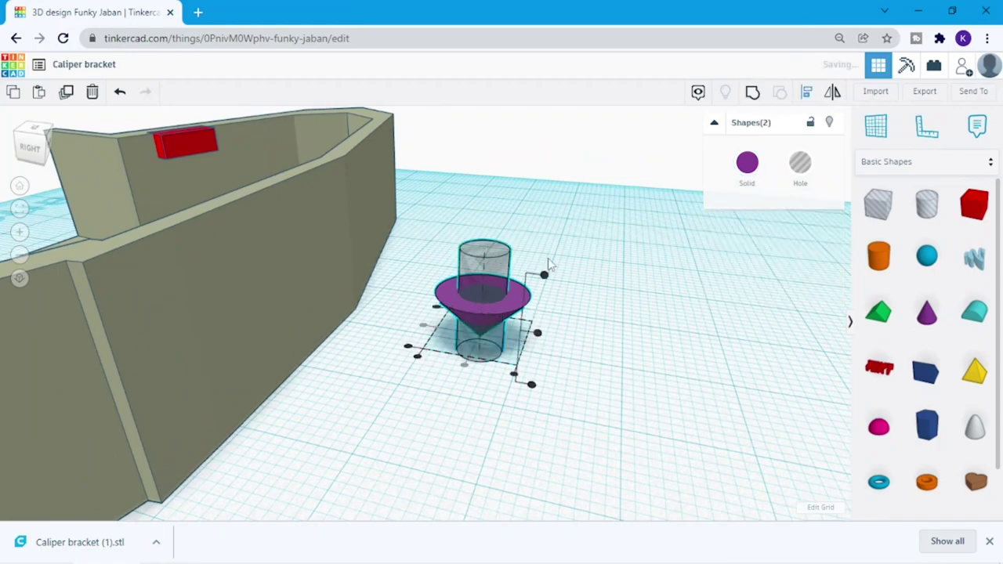
left_click(572, 351)
left_click(752, 92)
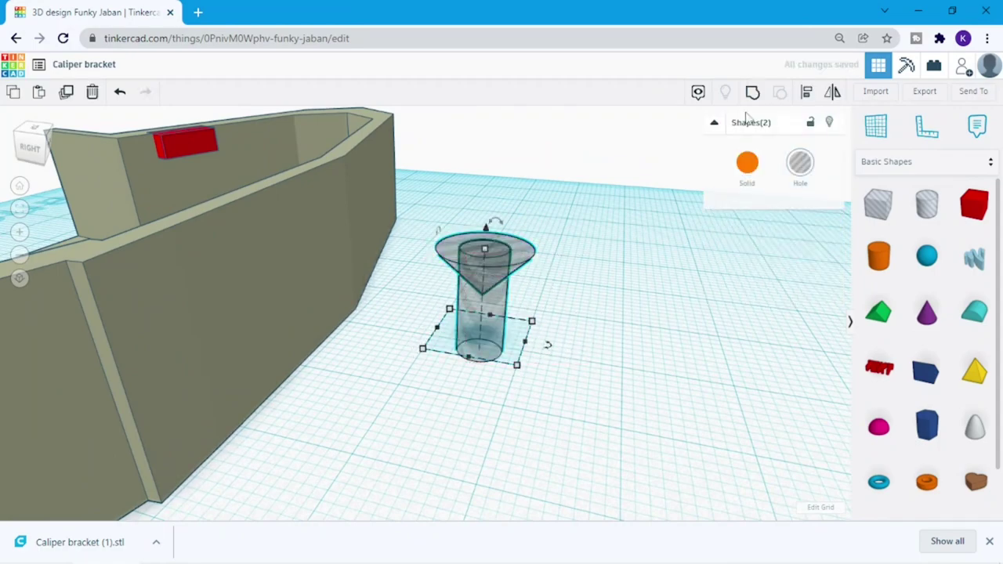
Position the countersunk hole in the bracket floor.
right_click_drag(694, 259, 477, 256)
left_click_drag(477, 255, 275, 227)
mouse_move(339, 263)
right_mouse_down()
mouse_move(490, 264)
mouse_move(199, 323)
right_mouse_up()
left_click_drag(199, 323, 183, 358)
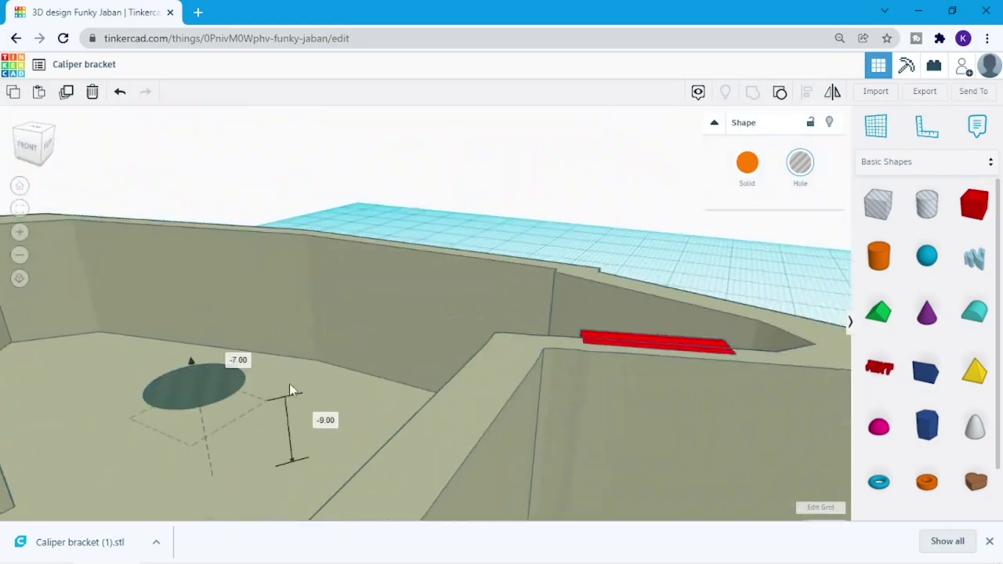
right_click_drag(229, 380, 195, 314)
left_click_drag(196, 314, 154, 279)
From the top view, group all shapes into one solid bracket.
scroll(286, 329, "down", 5)
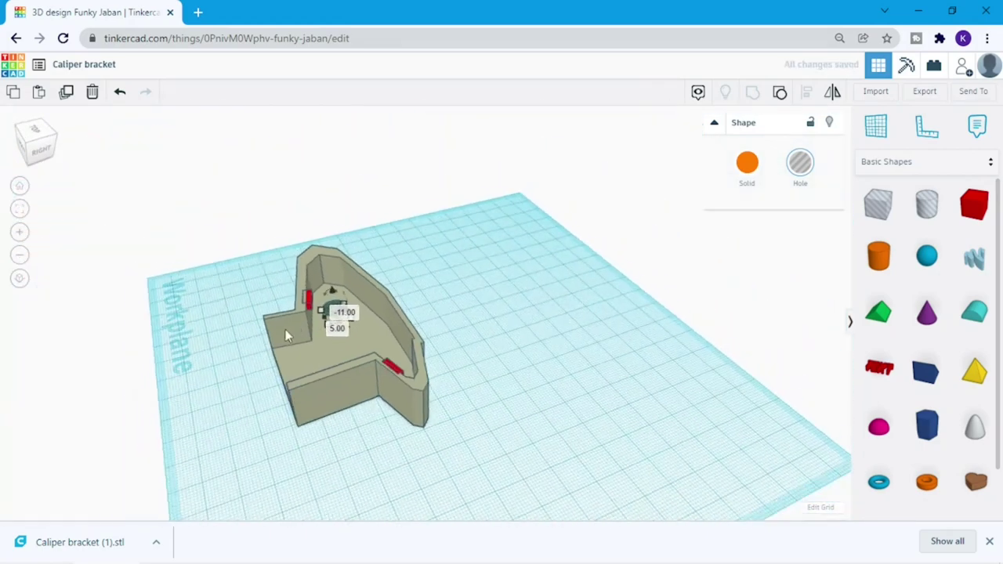
left_click(35, 130)
scroll(365, 387, "up", 3)
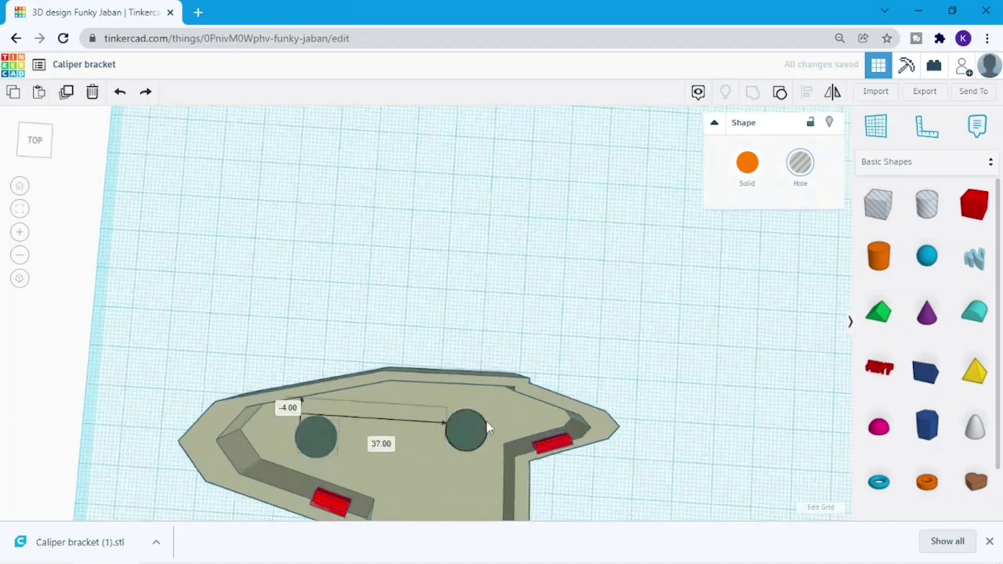
scroll(525, 418, "down", 5)
key("ctrl+a")
key("ctrl+g")
scroll(413, 424, "up", 5)
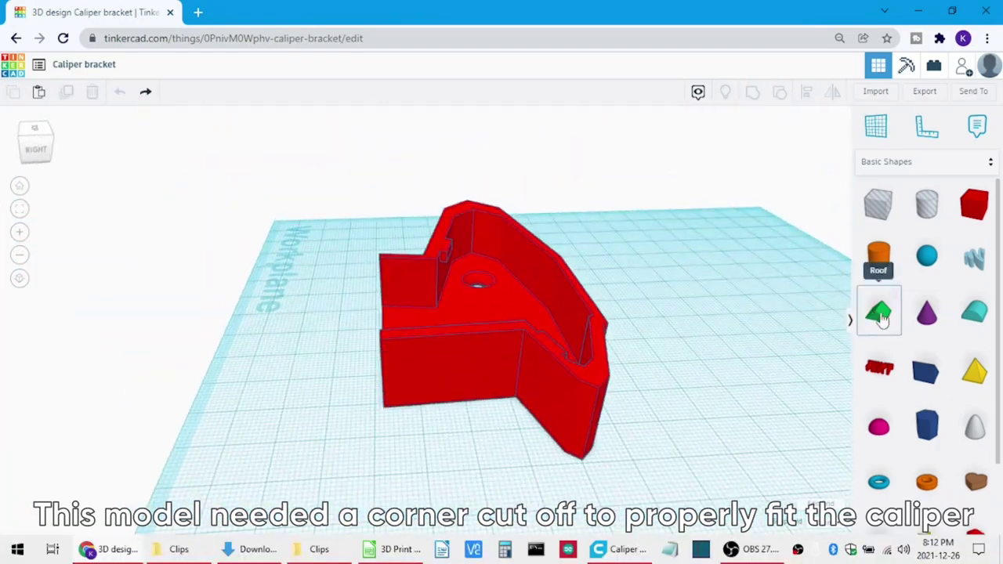
Place a Roof shape on the workplane to trim the bracket's corner.
mouse_move(878, 312)
left_mouse_down()
mouse_move(358, 487)
mouse_move(439, 352)
left_mouse_up()
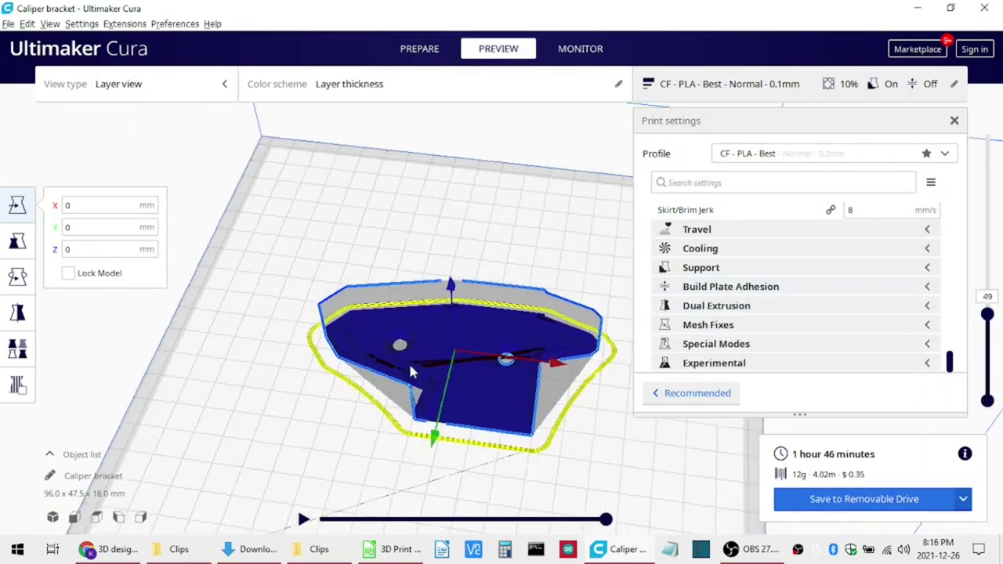
Inspect the sliced bracket's layers in Preview (1 h 46 min, 12 g), revealing more layers.
right_click_drag(408, 361, 245, 360)
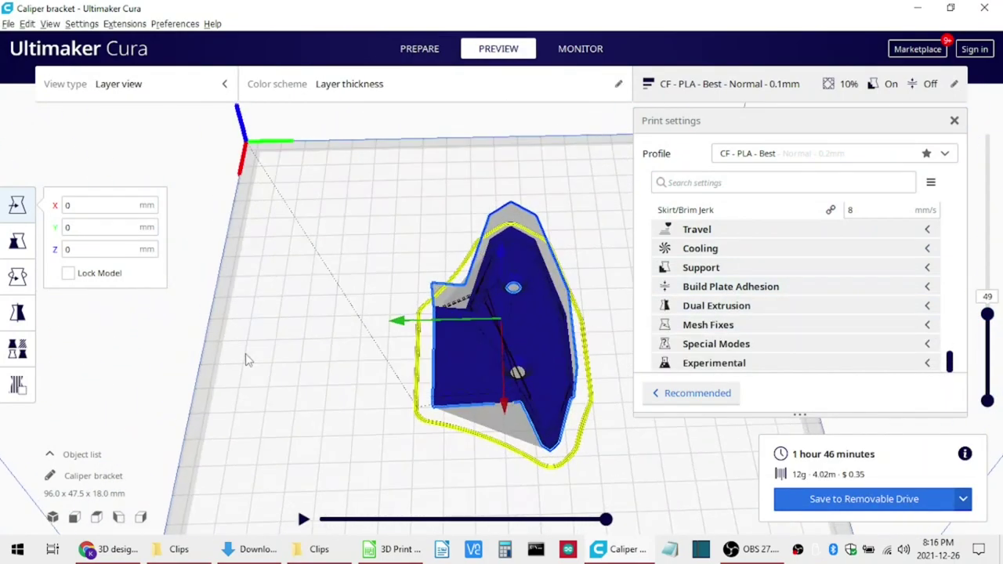
scroll(457, 338, "up", 5)
mouse_move(987, 314)
left_mouse_down()
mouse_move(989, 158)
mouse_move(987, 323)
left_mouse_up()
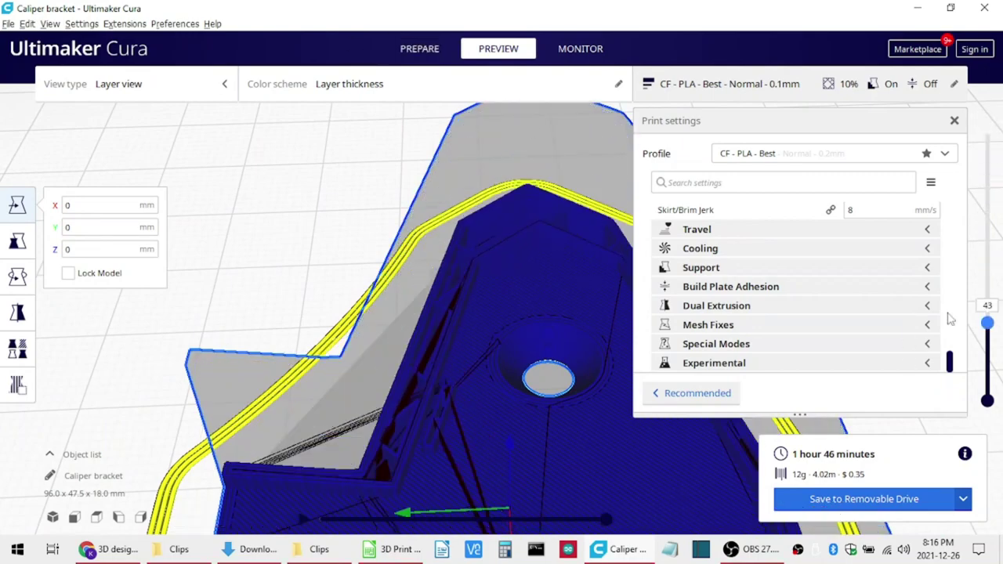
mouse_move(361, 380)
right_mouse_down()
mouse_move(383, 462)
mouse_move(541, 441)
mouse_move(506, 454)
right_mouse_up()
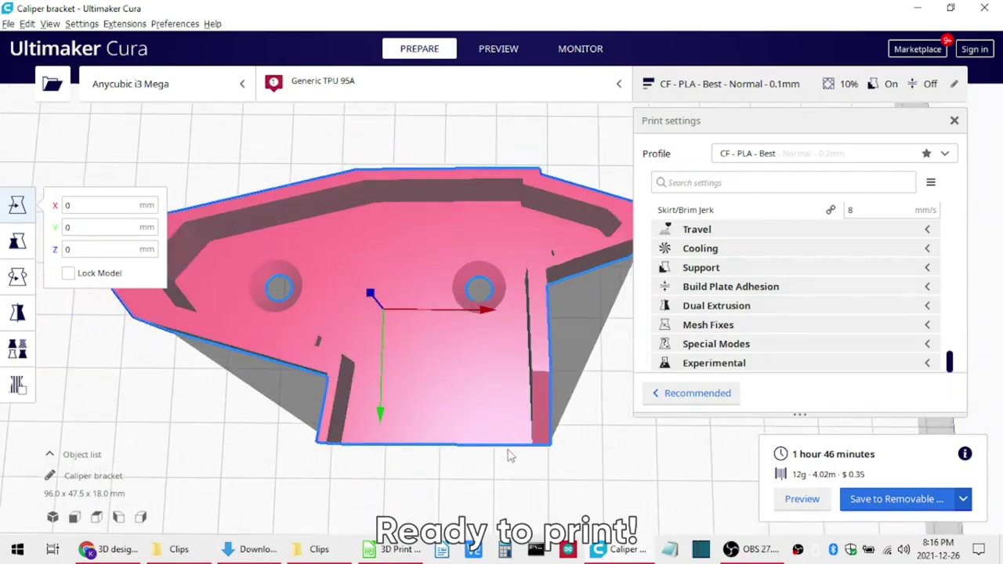